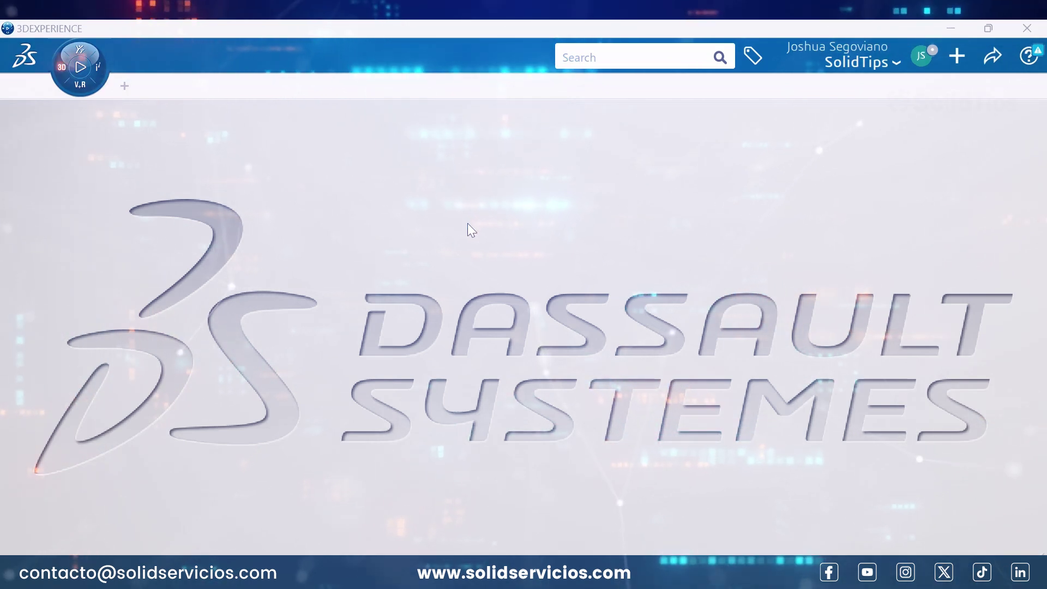
Search for 'brake pedal' and open the Brake Pedal physical product
left_click(627, 57)
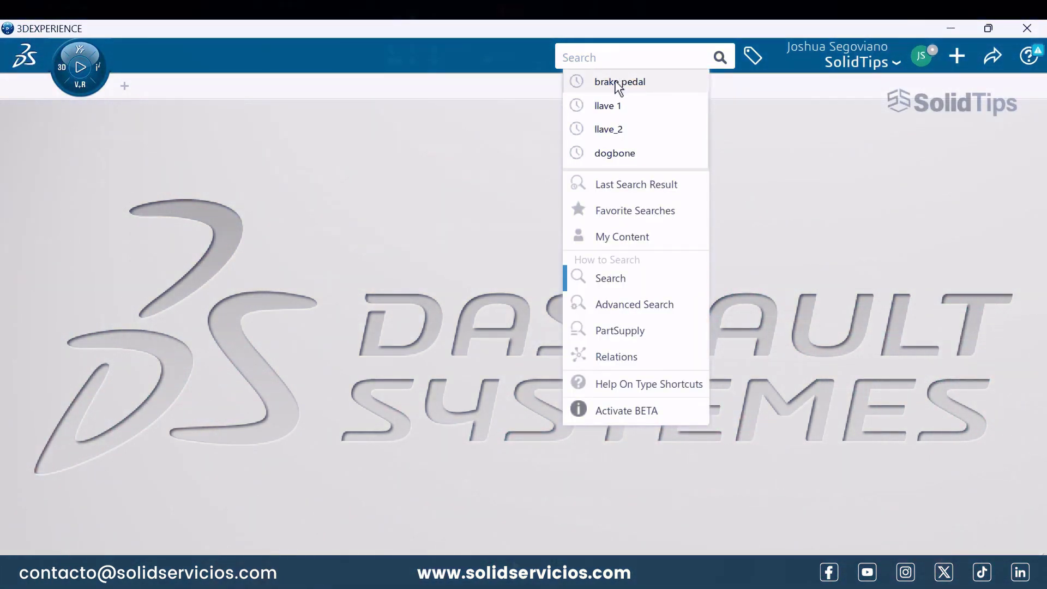
left_click(619, 86)
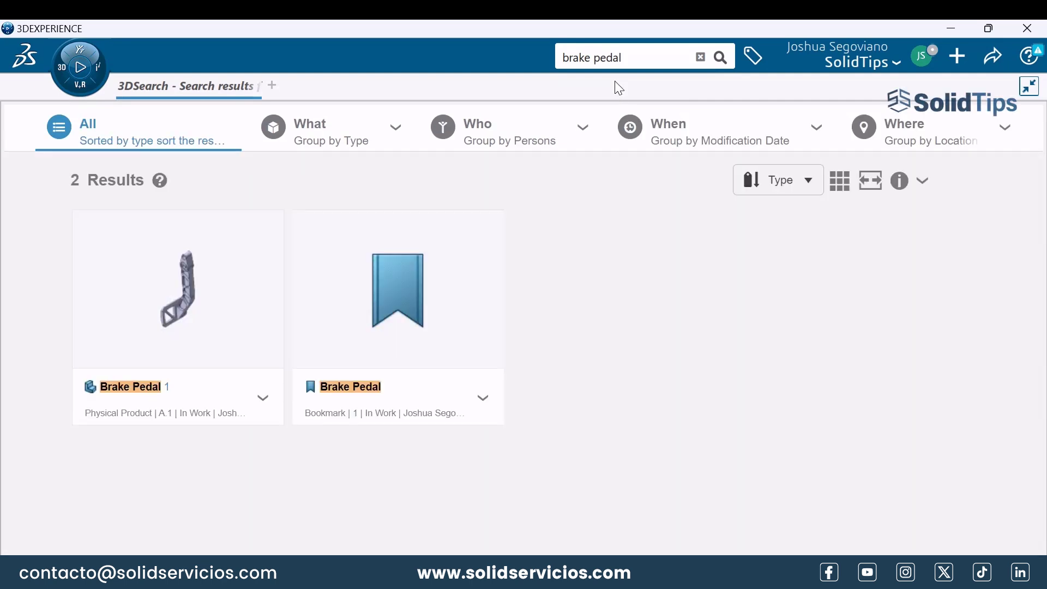
left_click(267, 406)
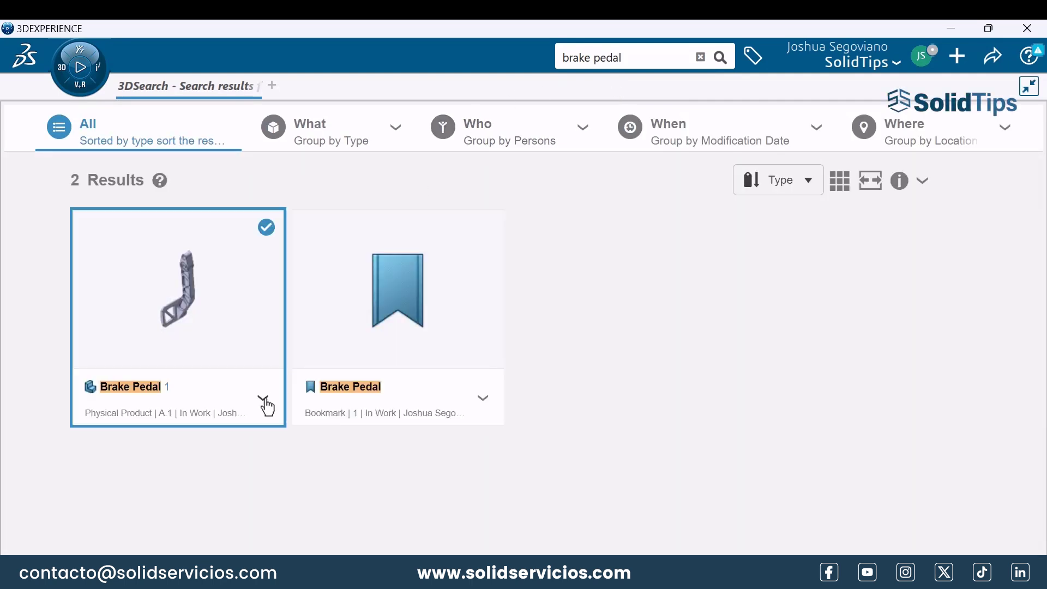
left_click(264, 400)
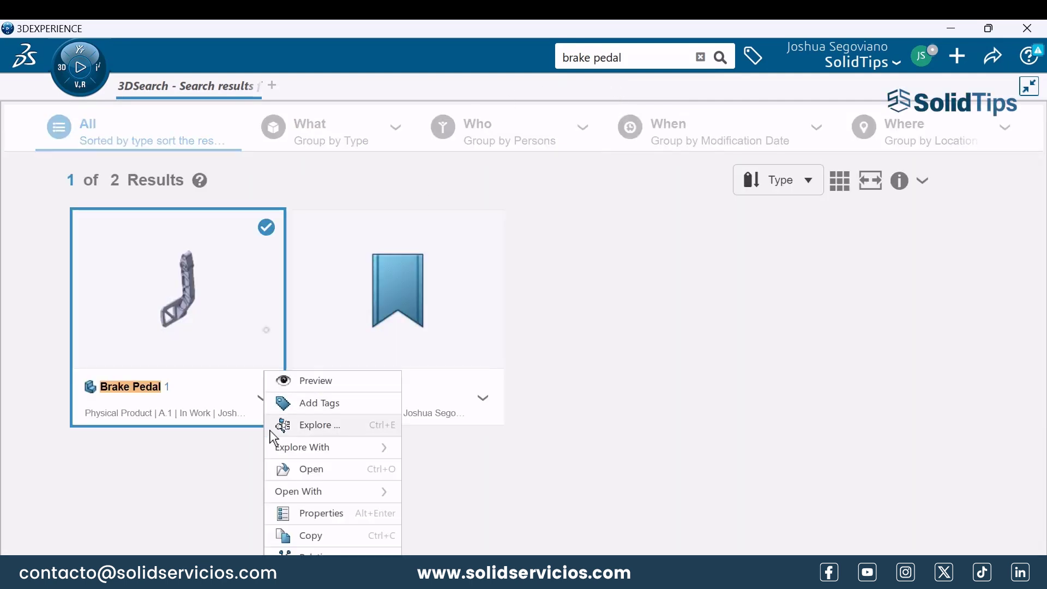
left_click(289, 470)
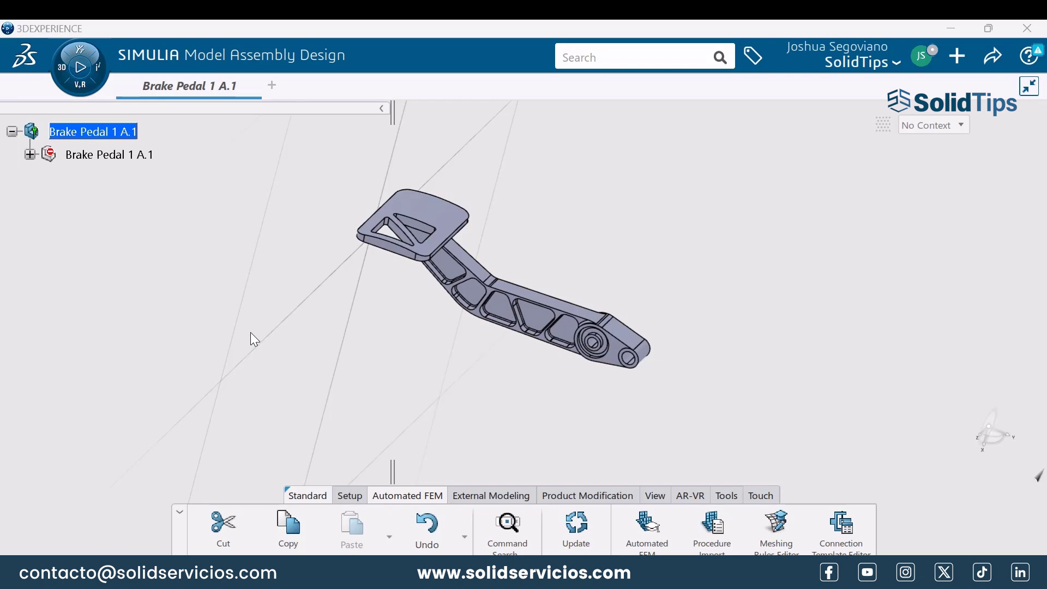
Assign 1060 Alloy from the Material Palette to the Brake Pedal node
left_click(343, 495)
left_click(908, 528)
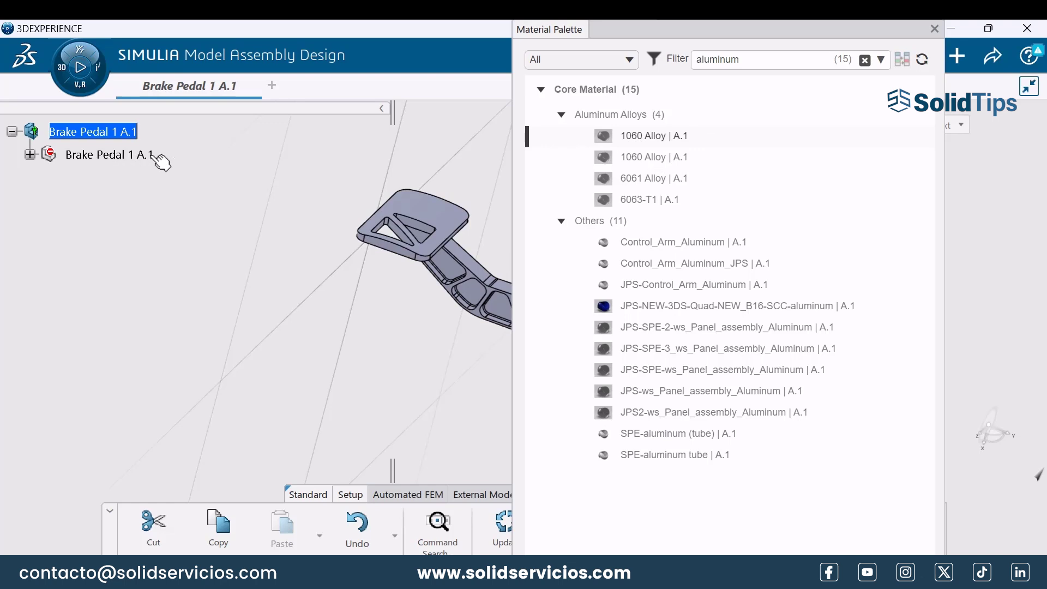
left_click_drag(586, 152, 124, 156)
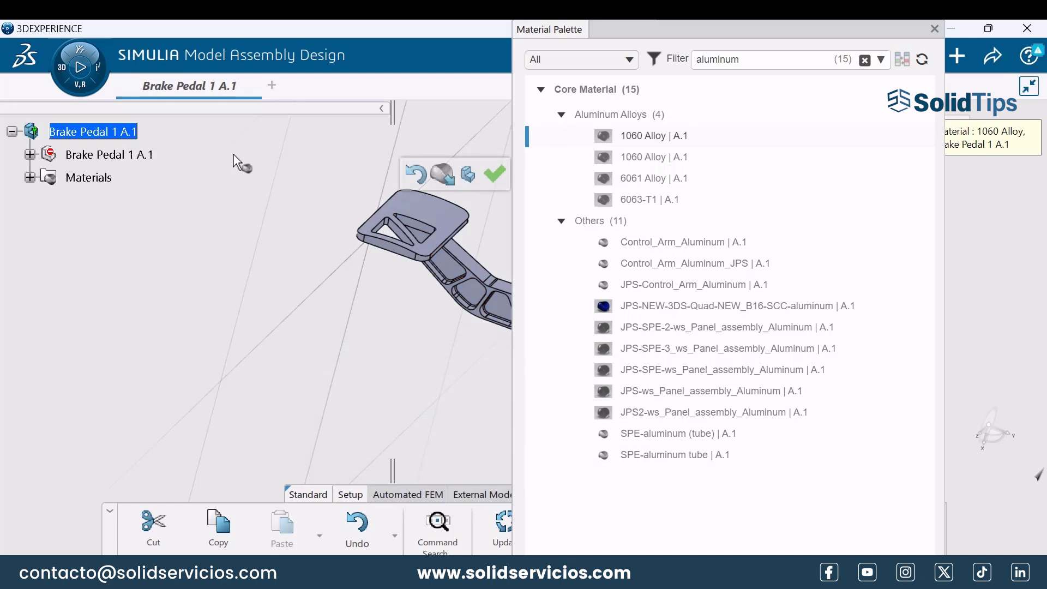
left_click(497, 178)
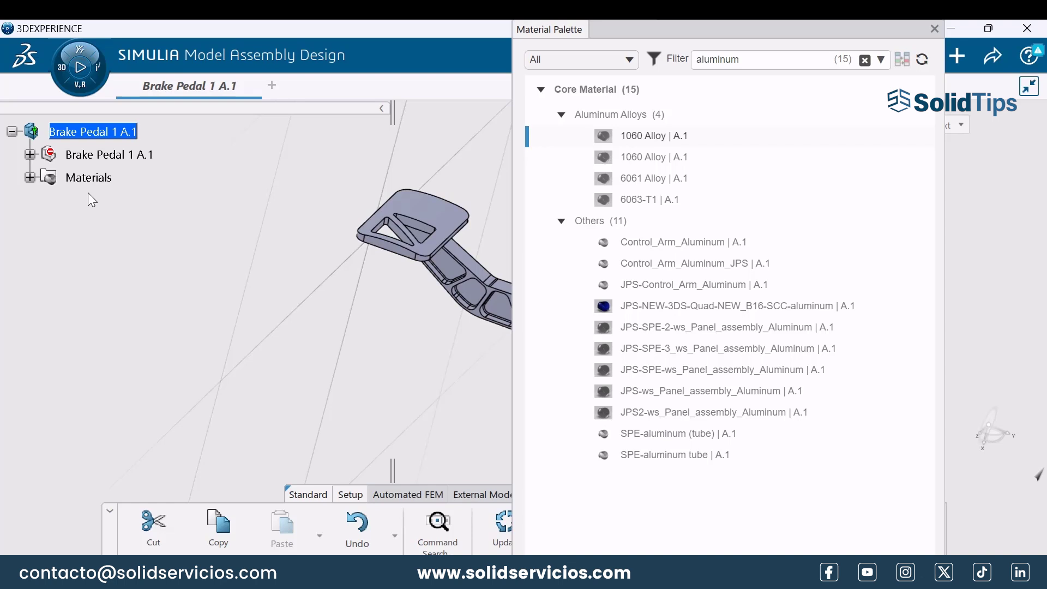
left_click(934, 29)
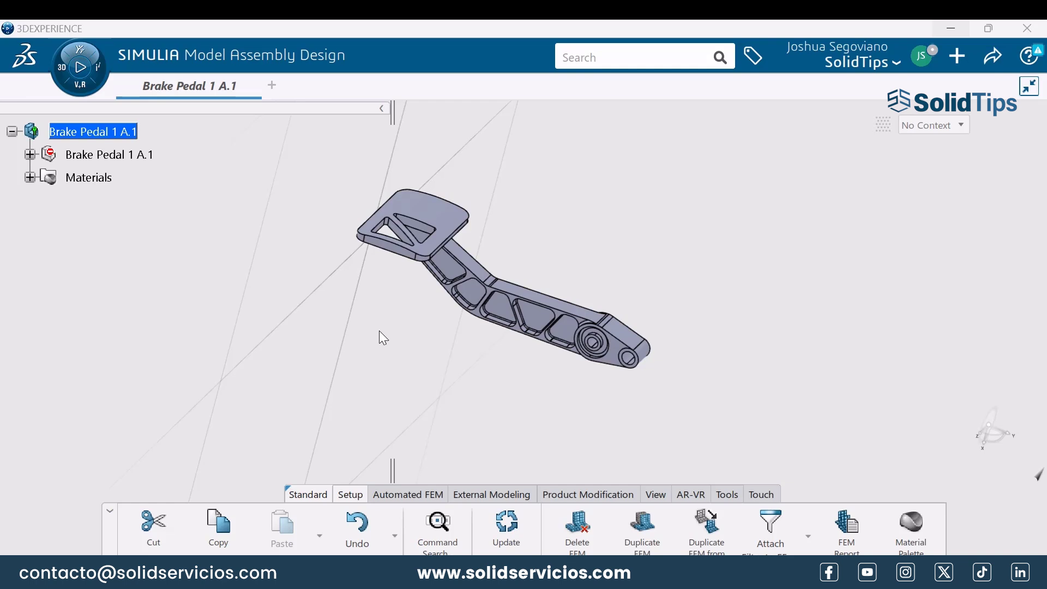
Start Automated FEM, accept the out-of-date structure warning, and choose the Standard method
left_click(377, 497)
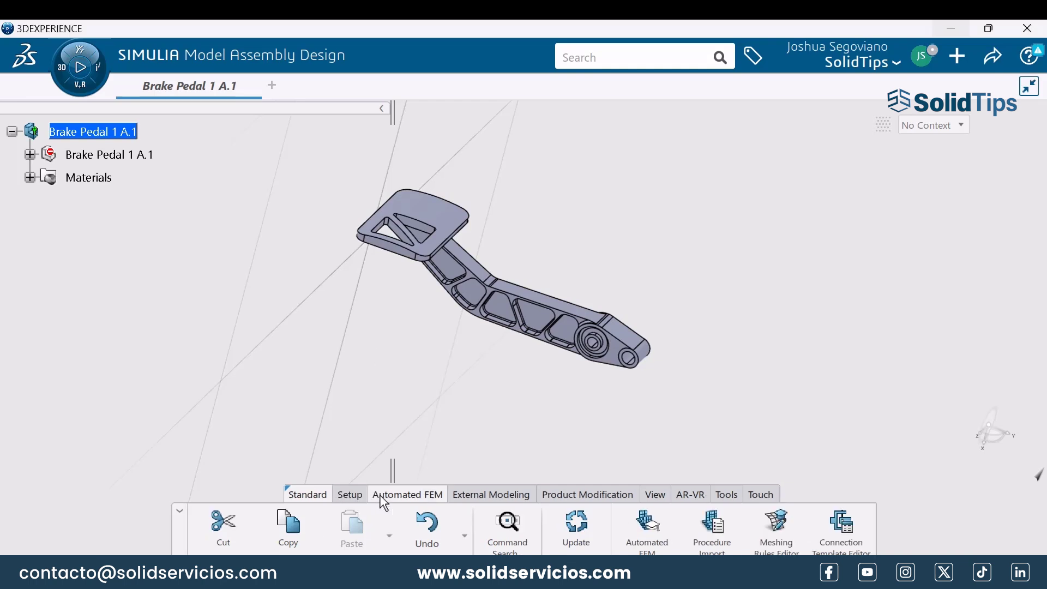
left_click(641, 543)
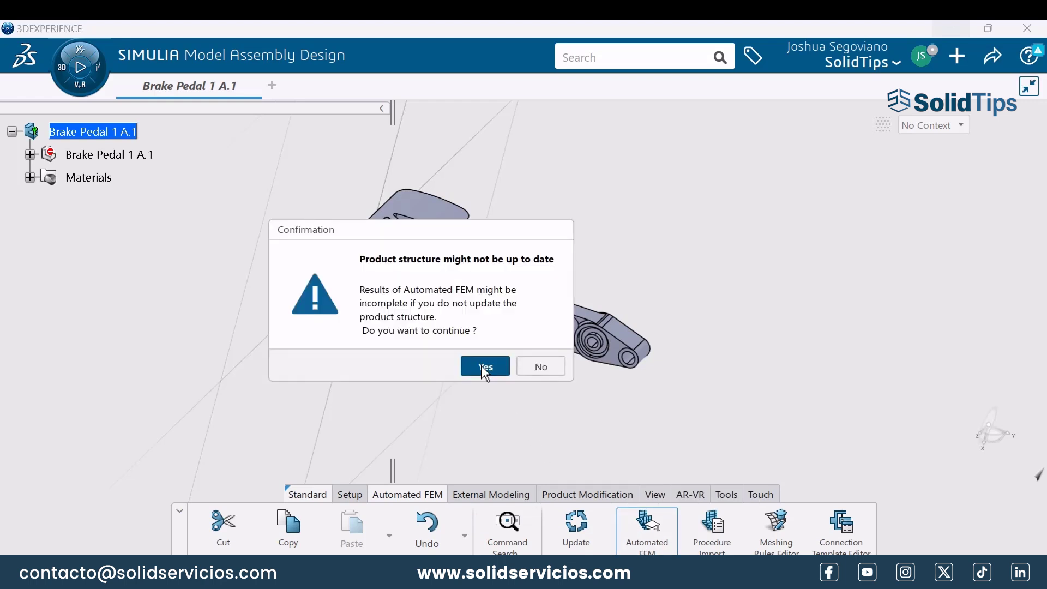
left_click(483, 366)
left_click_drag(581, 196, 750, 192)
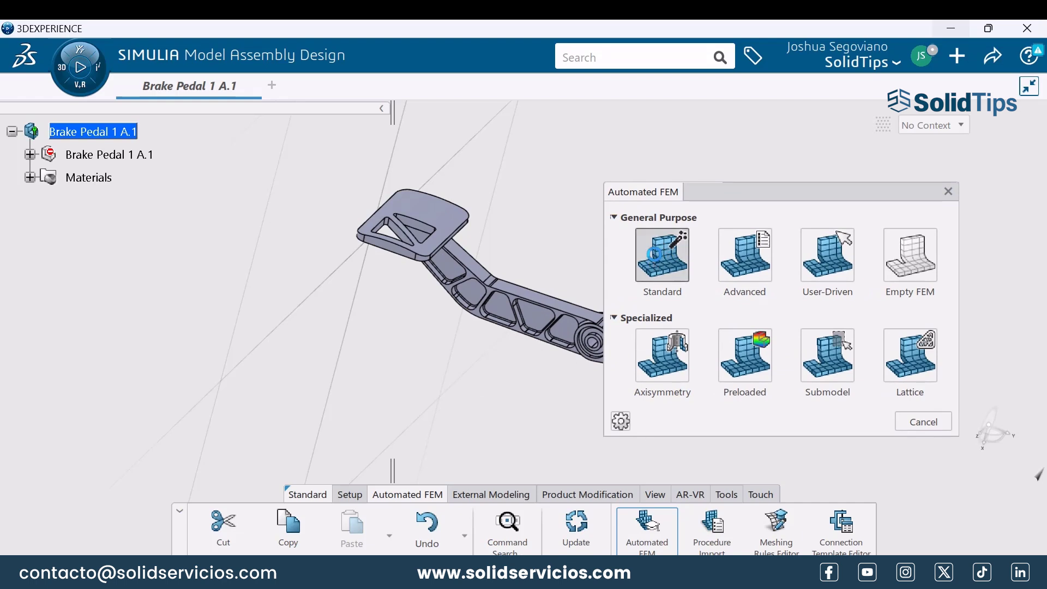
left_click(653, 254)
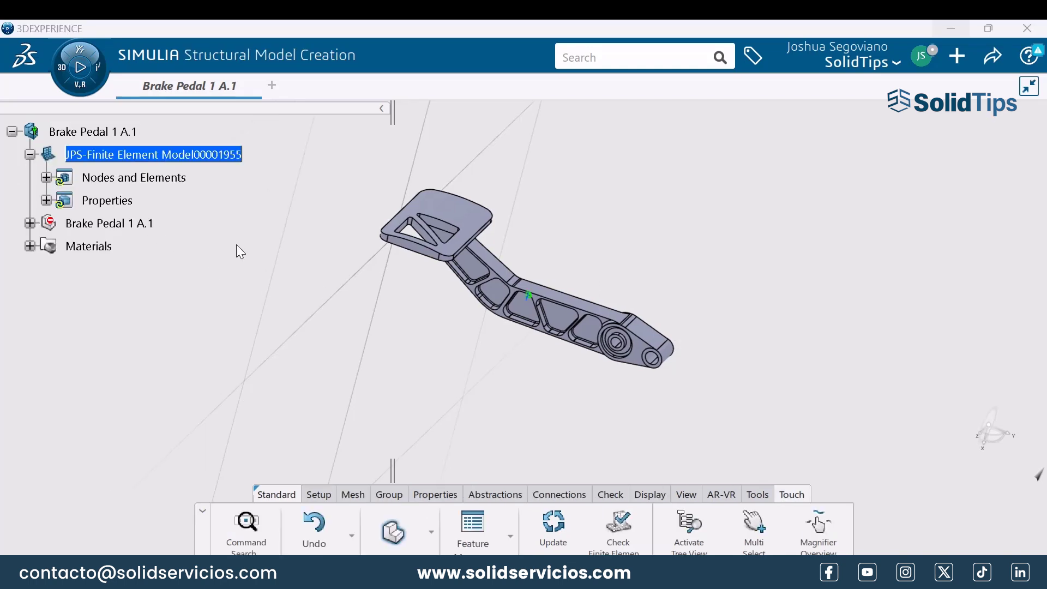
Generate the quadratic Tetrahedron Mesh.1 (6.121 mm size) on the pedal
left_click(47, 179)
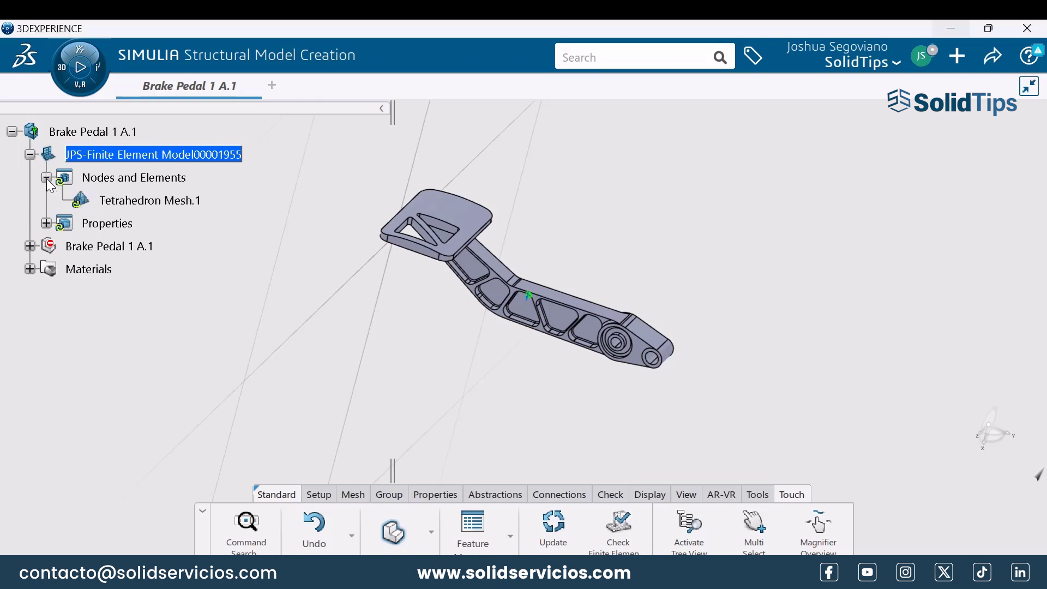
double_click(124, 206)
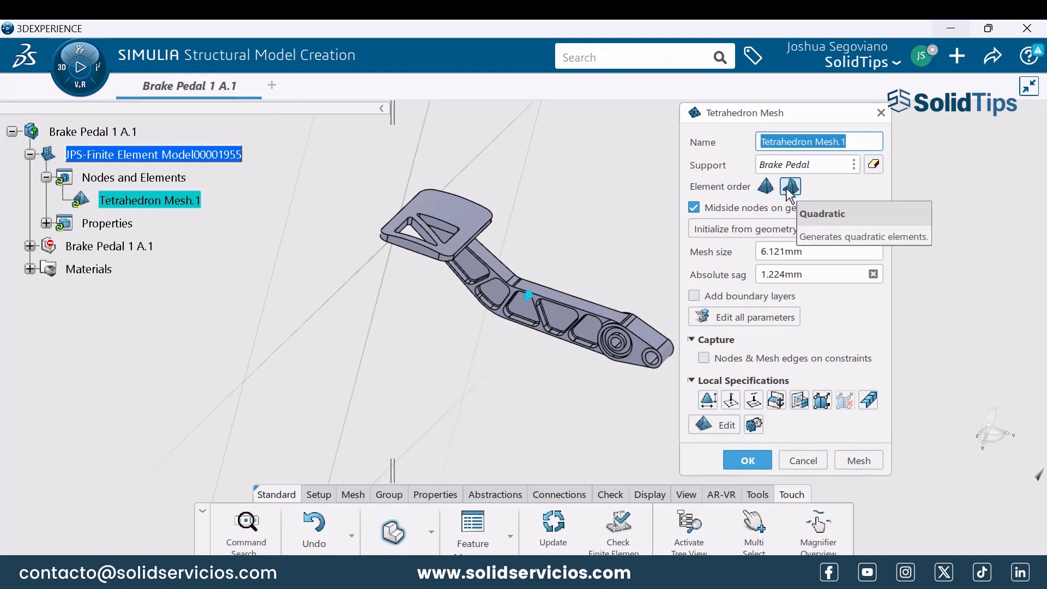
left_click(852, 458)
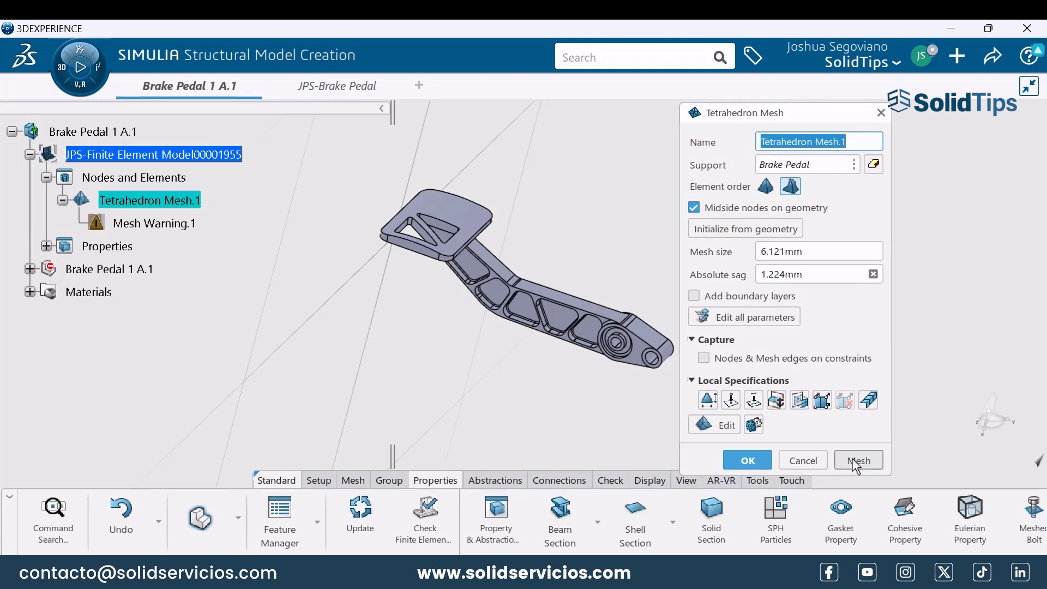
left_click(755, 465)
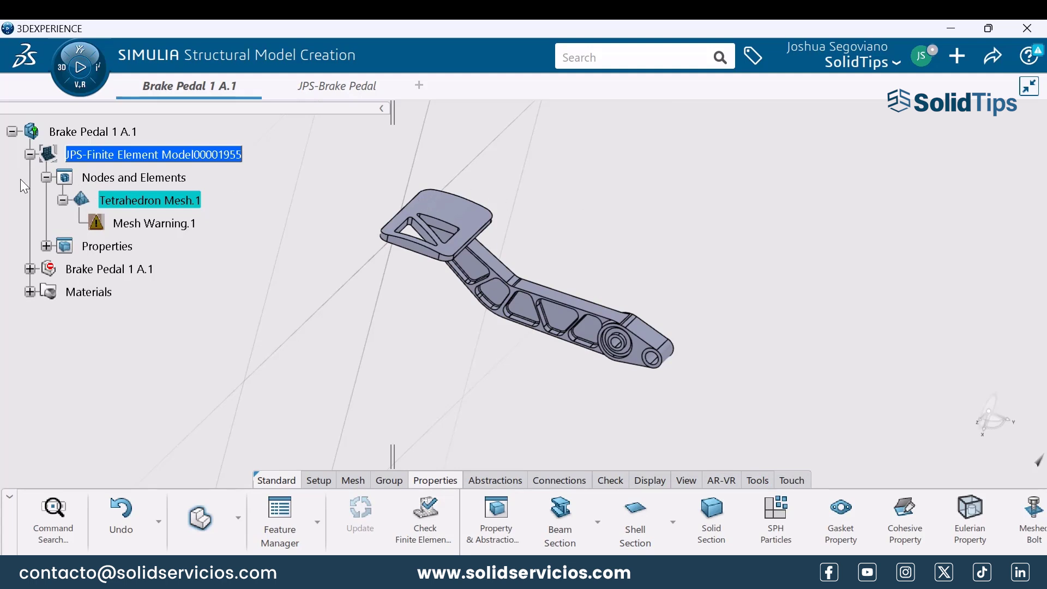
left_click(47, 178)
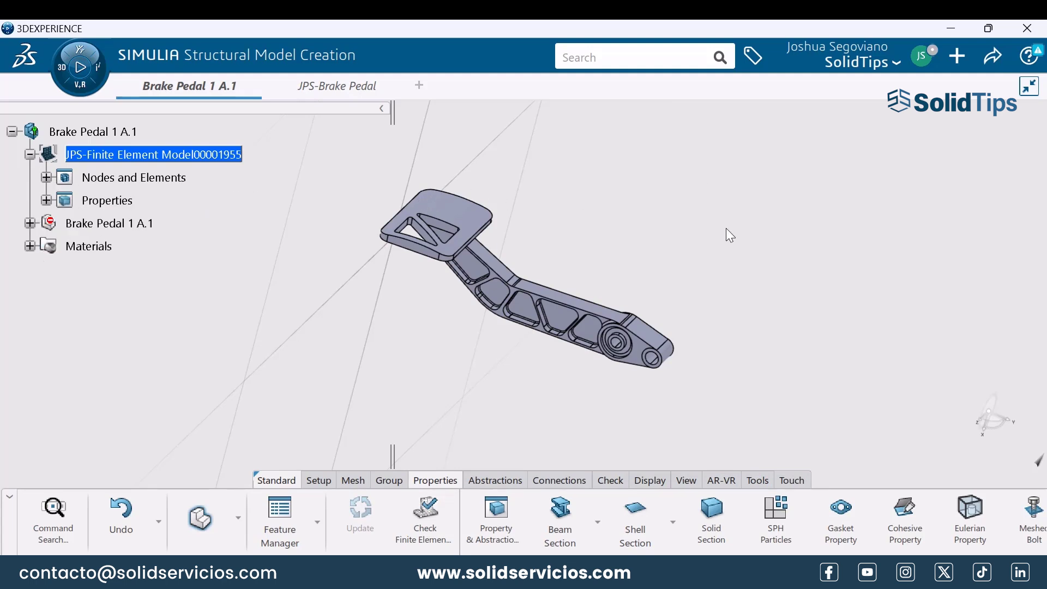
right_click(726, 228)
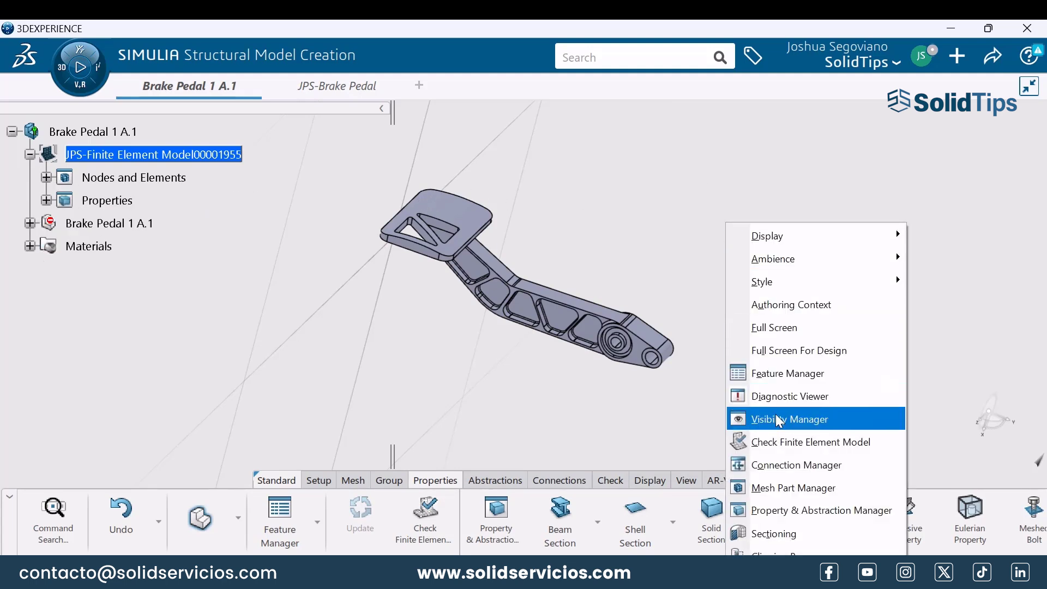
left_click(777, 419)
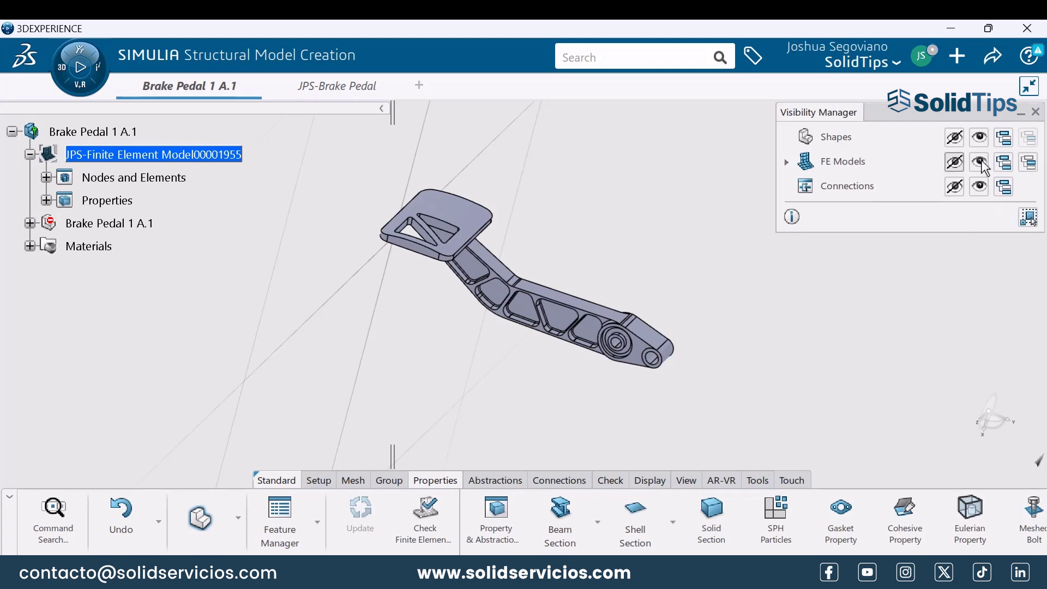
left_click(979, 161)
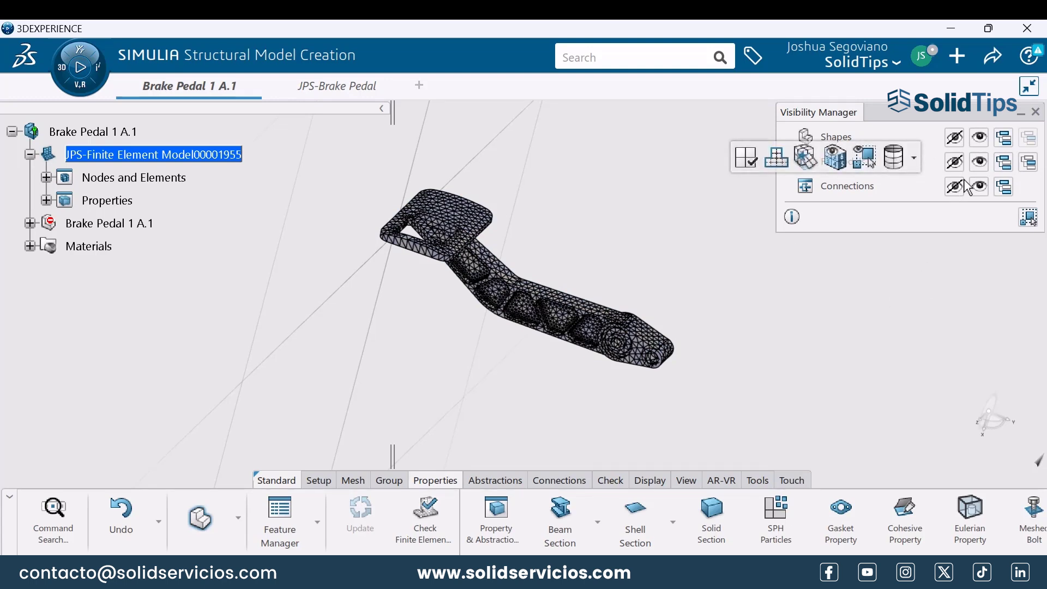
left_click(955, 162)
left_click(1036, 111)
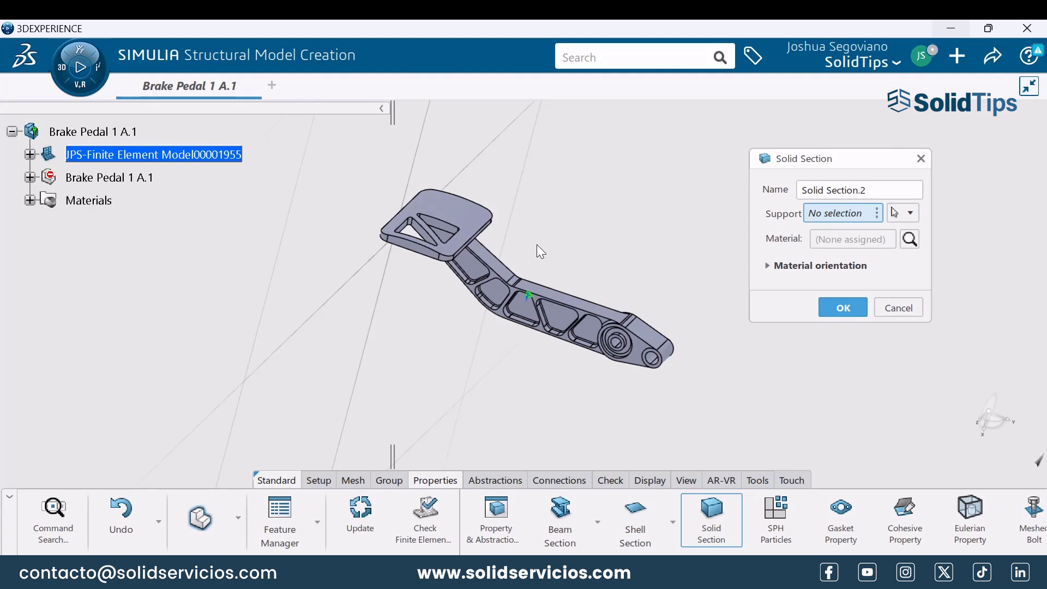
Create a solid section on the Brake Pedal using 1060 Alloy without plasticity
left_click(514, 271)
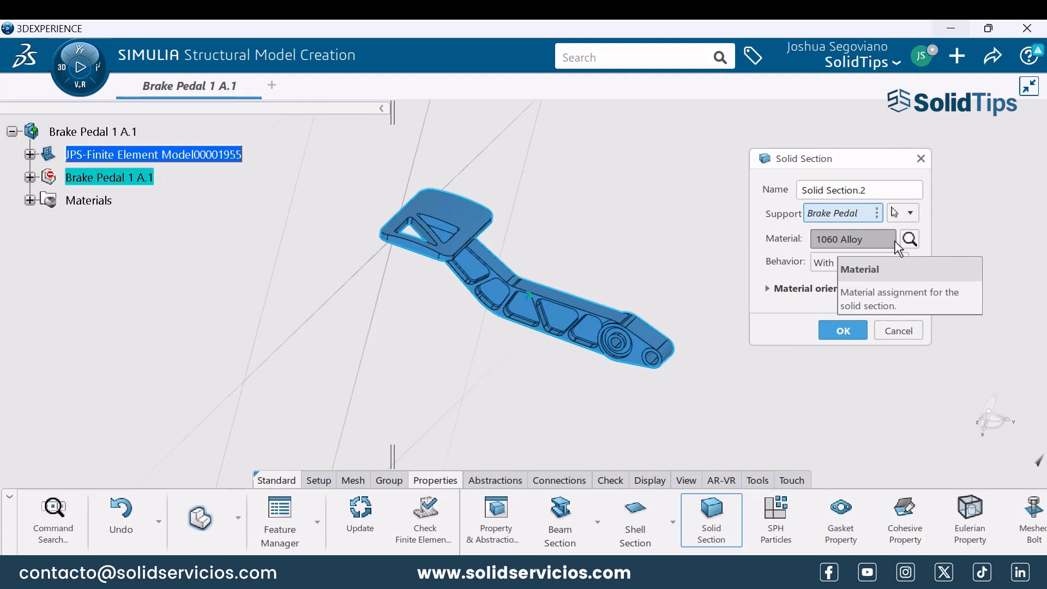
left_click(856, 262)
left_click(853, 292)
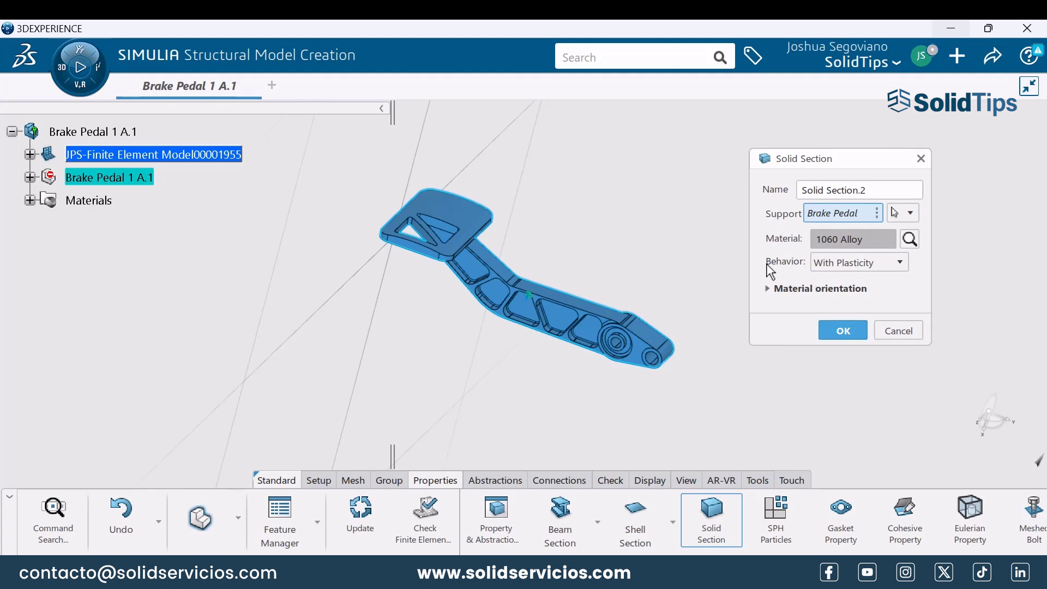
left_click(879, 267)
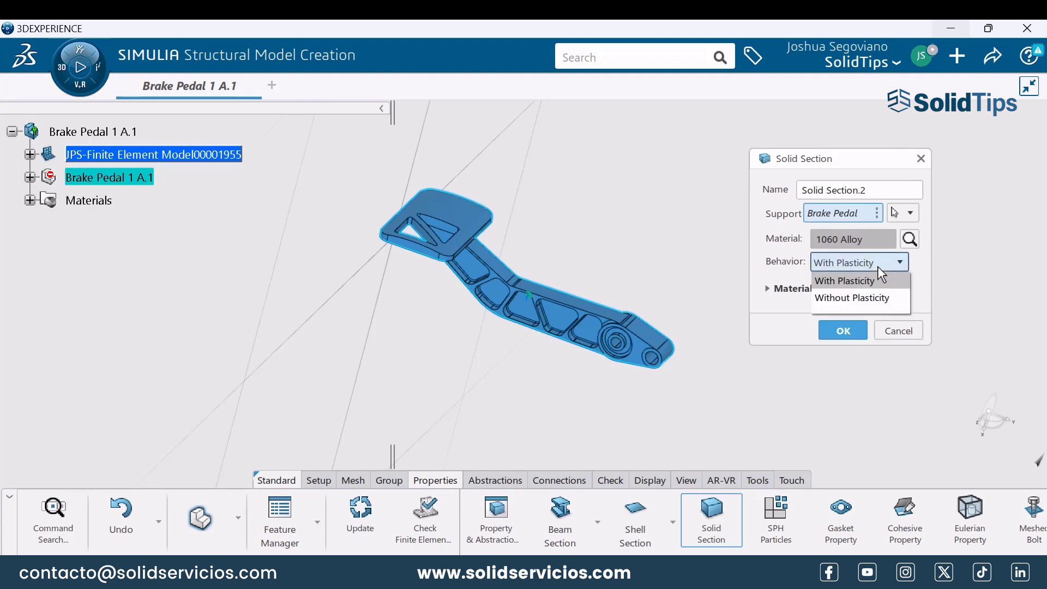
left_click(852, 298)
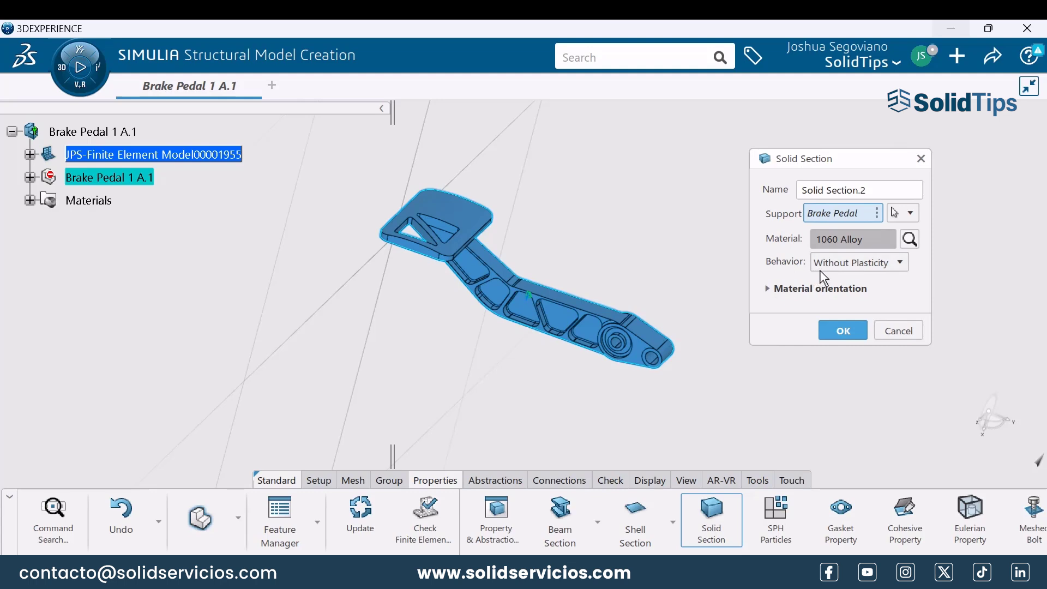
left_click(831, 331)
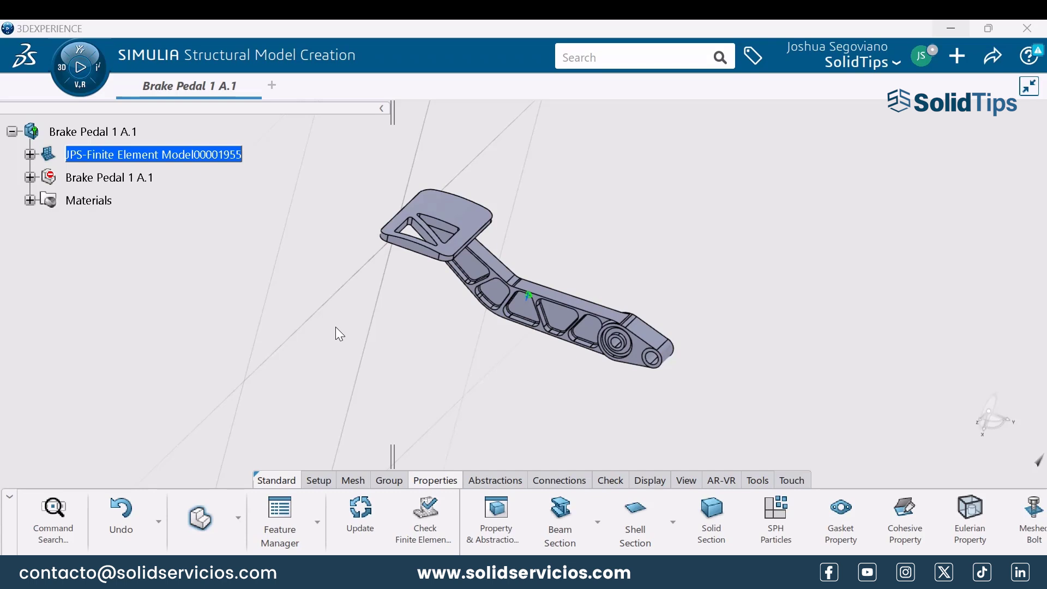
Launch Mechanical Scenario Creation and create a simulation titled JPS-Brake Pedal
left_click(84, 85)
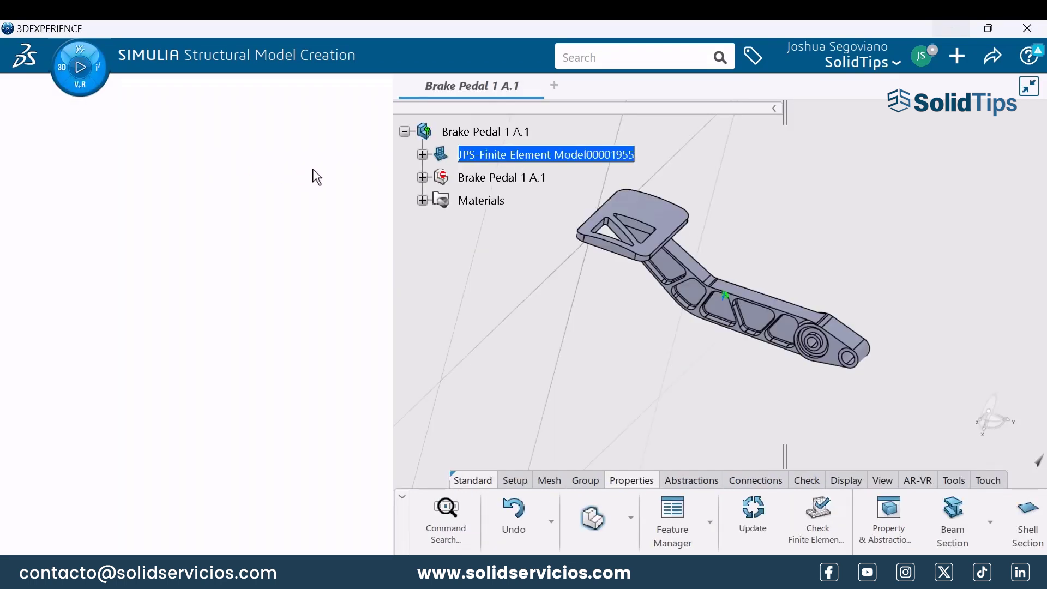
type("mechanical")
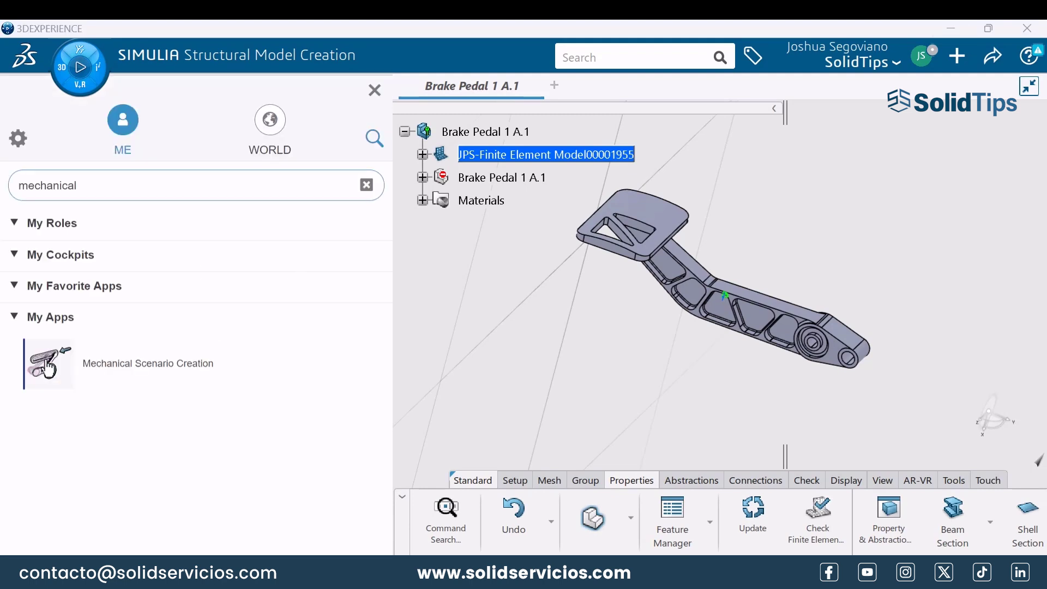
left_click(48, 367)
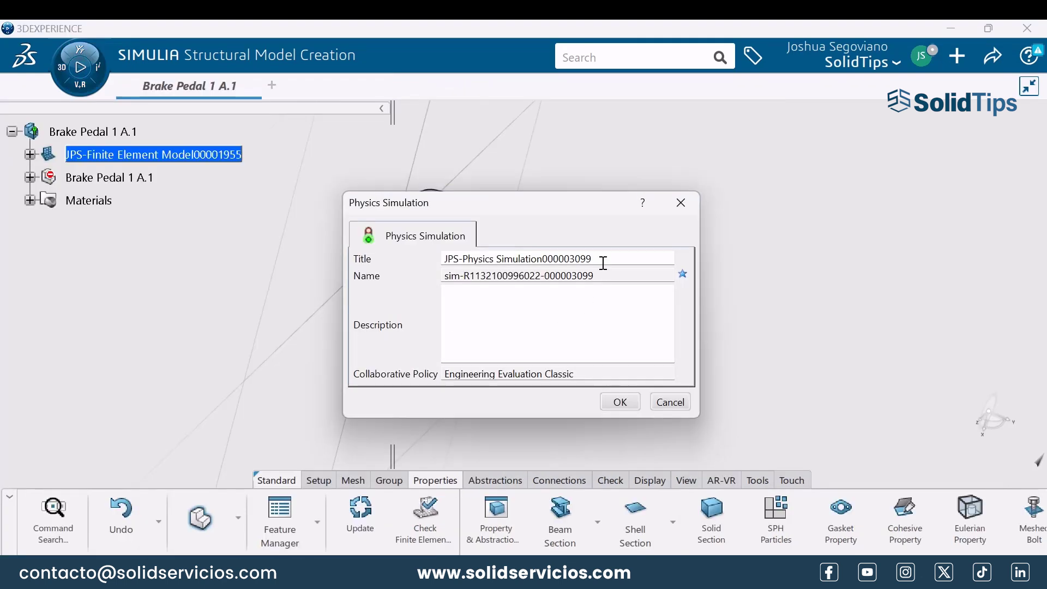
left_click(603, 262)
key("BackSpace")
key("BackSpace")
key("BackSpace")
key("BackSpace")
key("BackSpace")
key("BackSpace")
key("BackSpace")
key("BackSpace")
key("BackSpace")
key("BackSpace")
key("BackSpace")
key("BackSpace")
key("BackSpace")
key("BackSpace")
type("Brake Pedal")
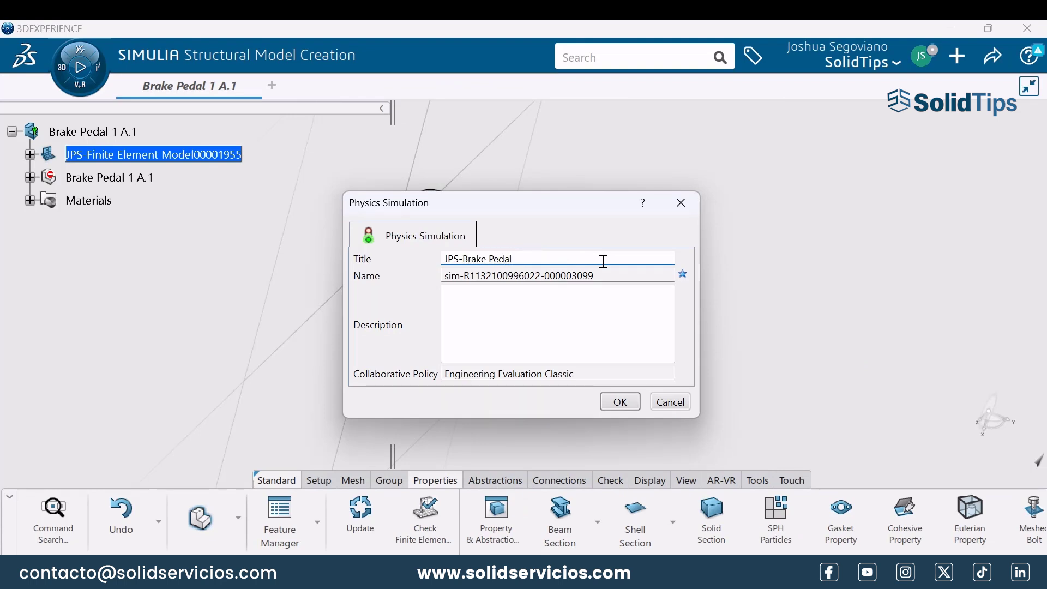
left_click(620, 402)
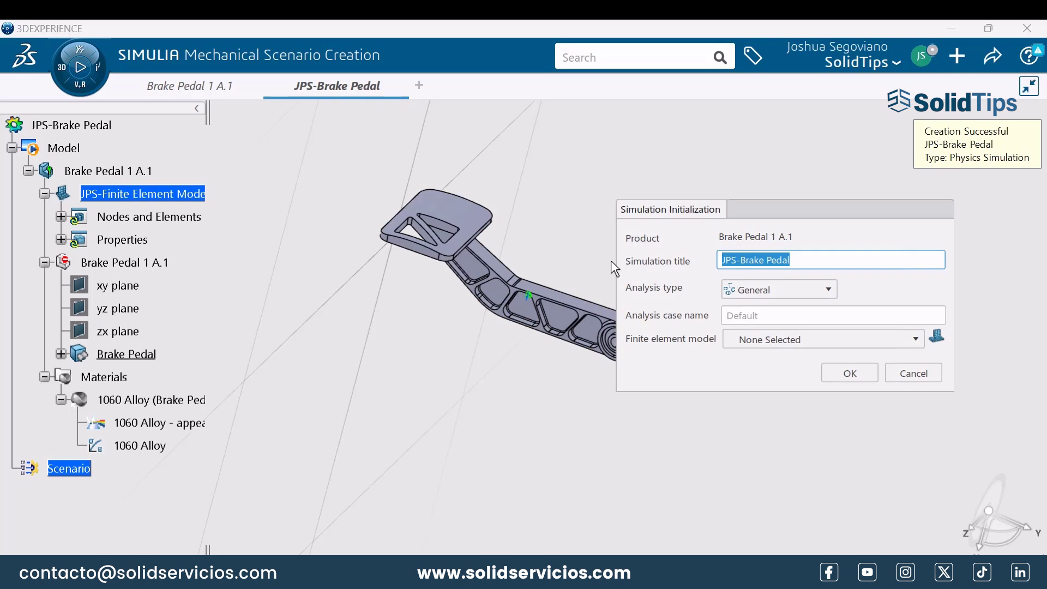
Set the analysis type to Structural using JPS-Finite Element Model00001955
left_click(815, 295)
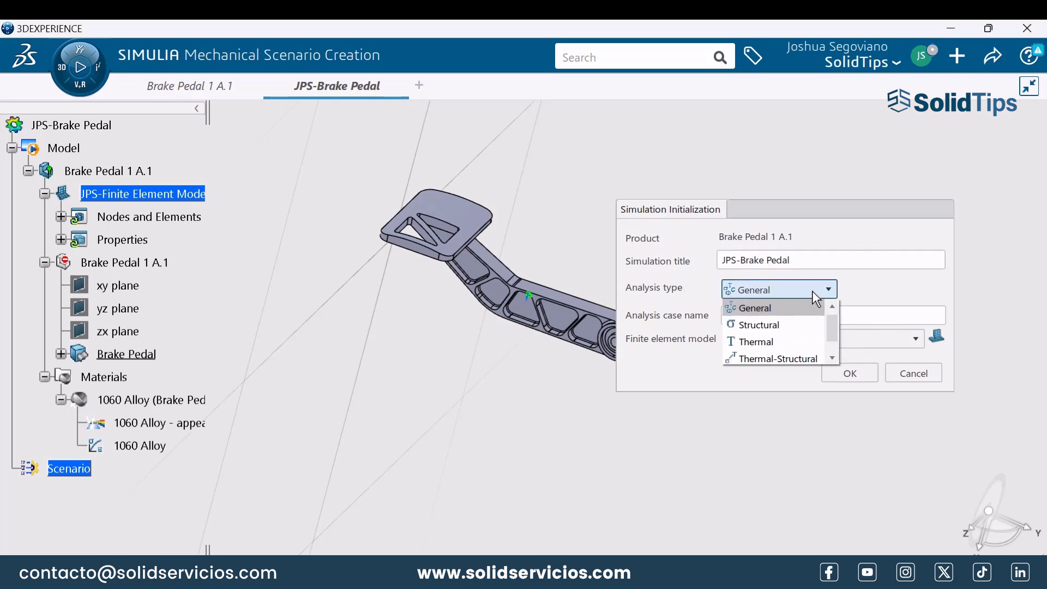
left_click(766, 325)
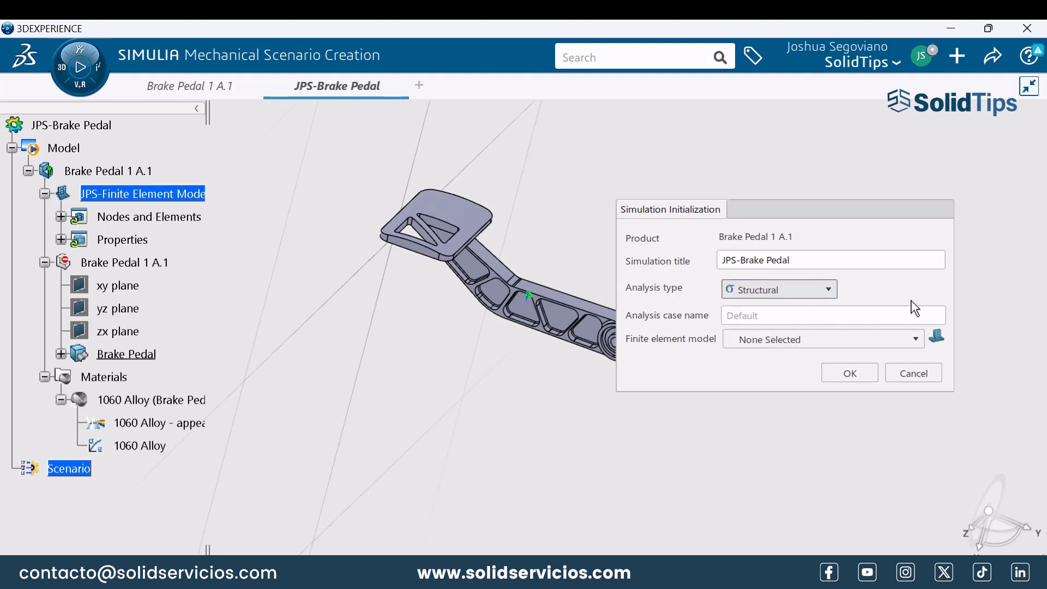
left_click(834, 337)
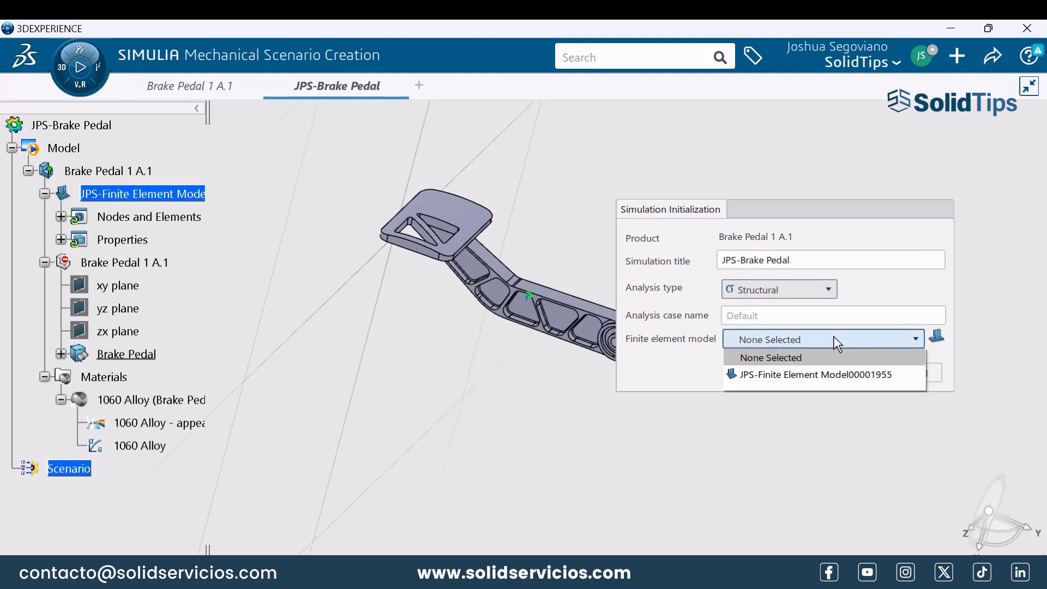
left_click(762, 376)
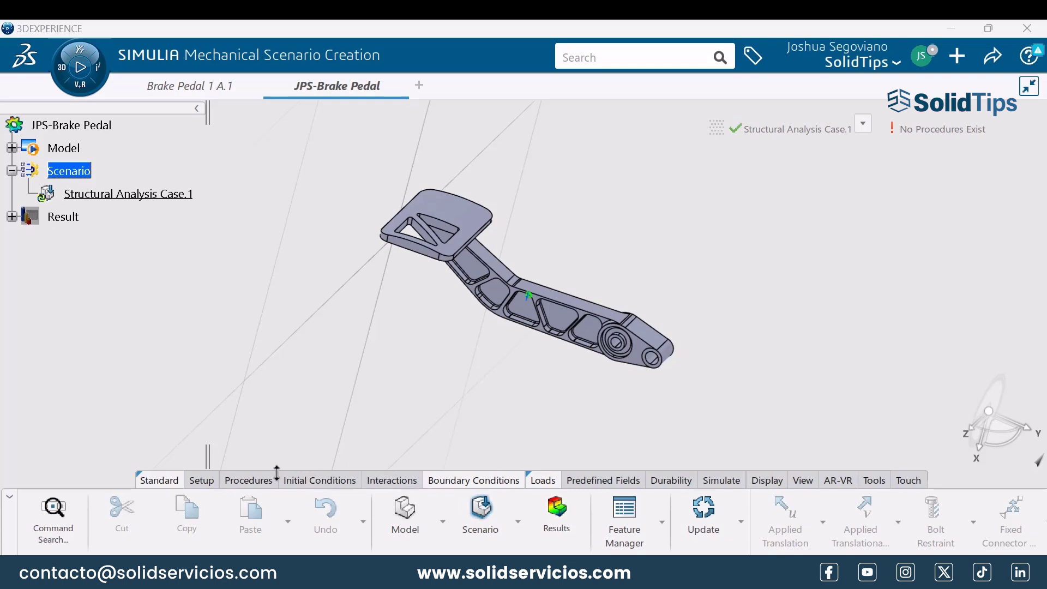
Show the Procedures commands and scroll the ribbon to the step tools
left_click(250, 481)
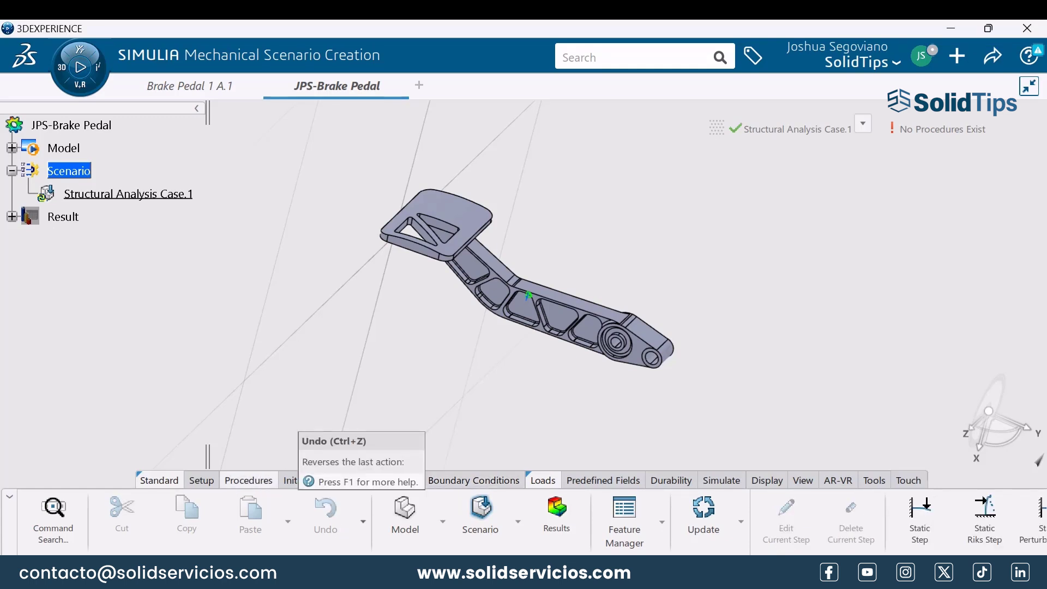
scroll(638, 544, "down", 3)
scroll(638, 543, "down", 3)
scroll(638, 544, "down", 3)
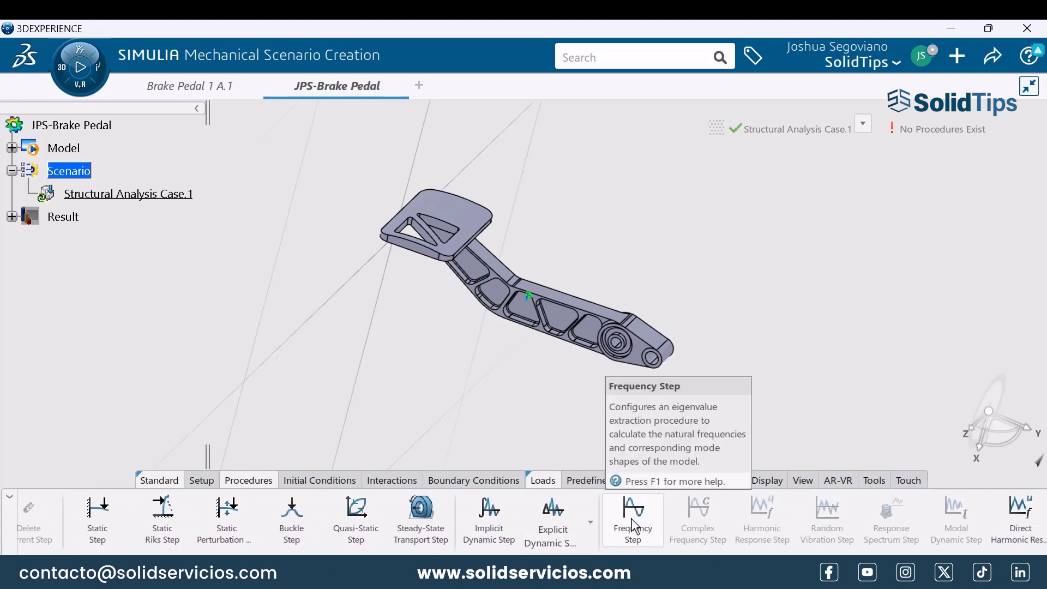
Add Frequency Step.1 extracting 20 modes with the Lanczos solver
left_click(635, 528)
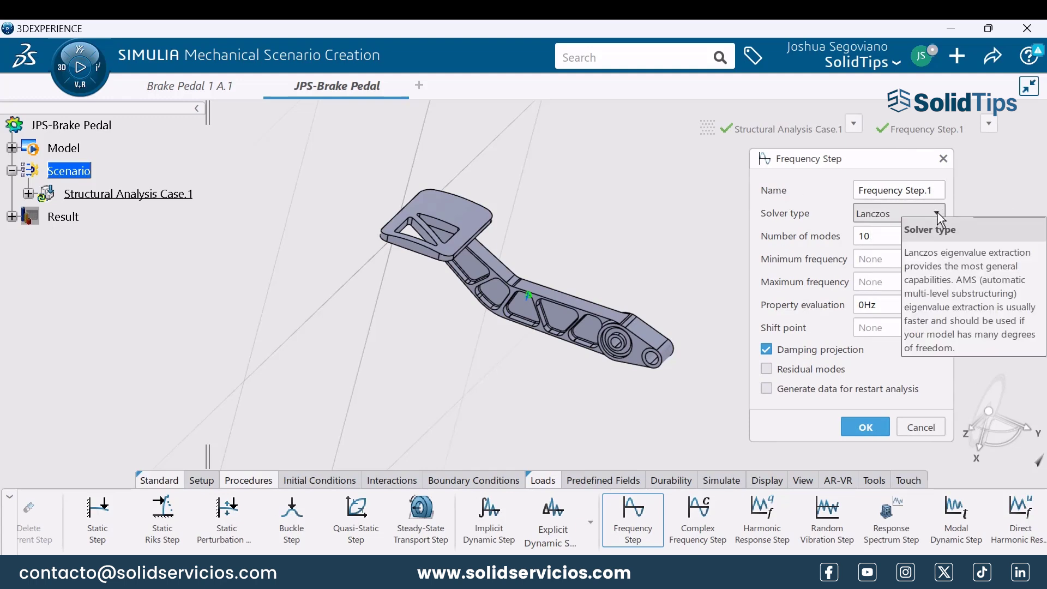
double_click(882, 235)
type("20")
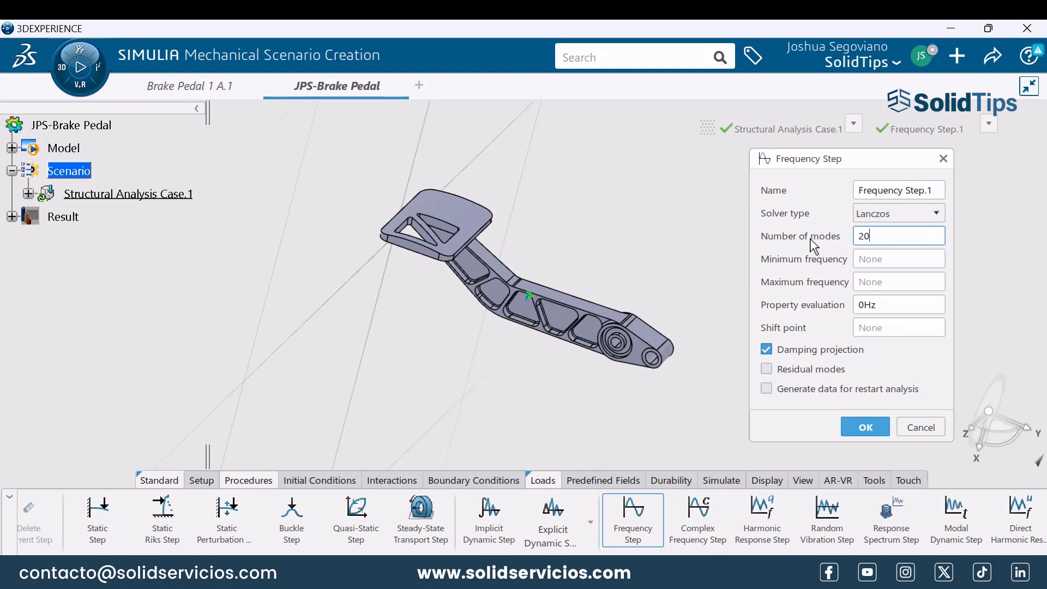
left_click(860, 427)
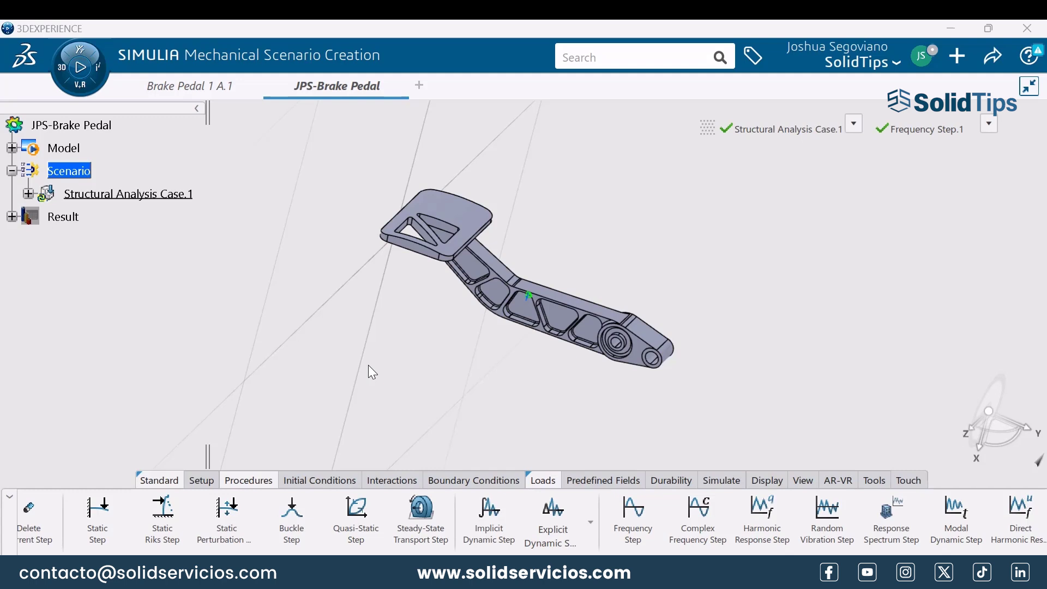
Create Clamp.1 fixing the pedal's pivot hole face and pin face
left_click(435, 482)
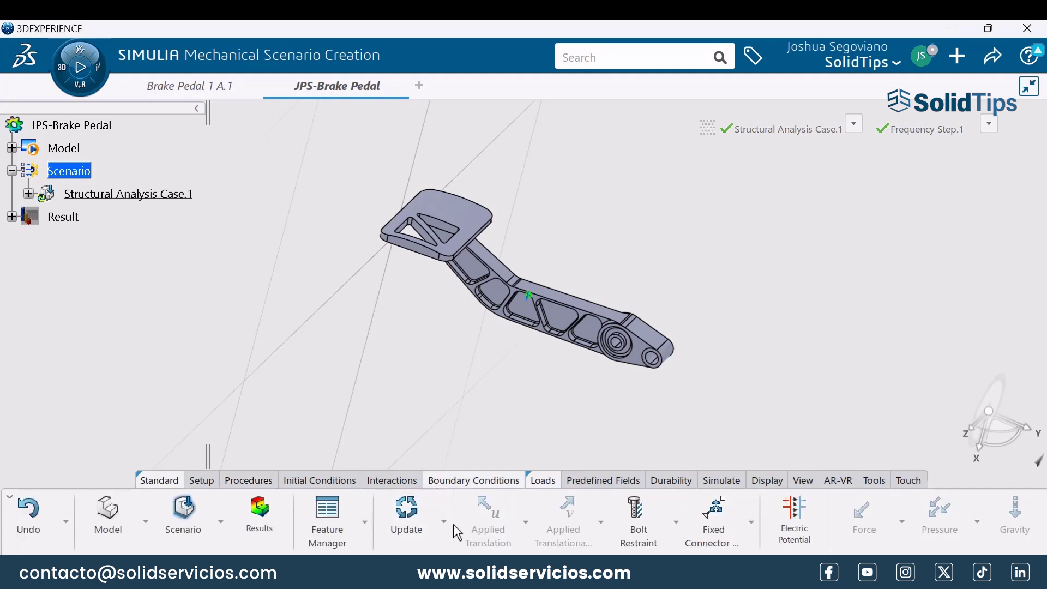
left_click(525, 523)
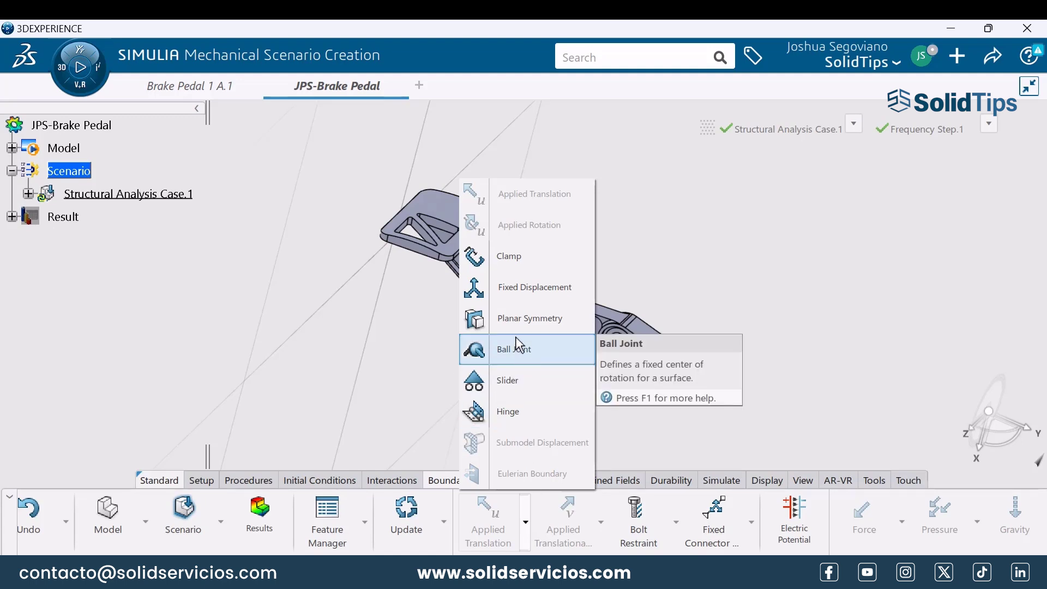
left_click(518, 268)
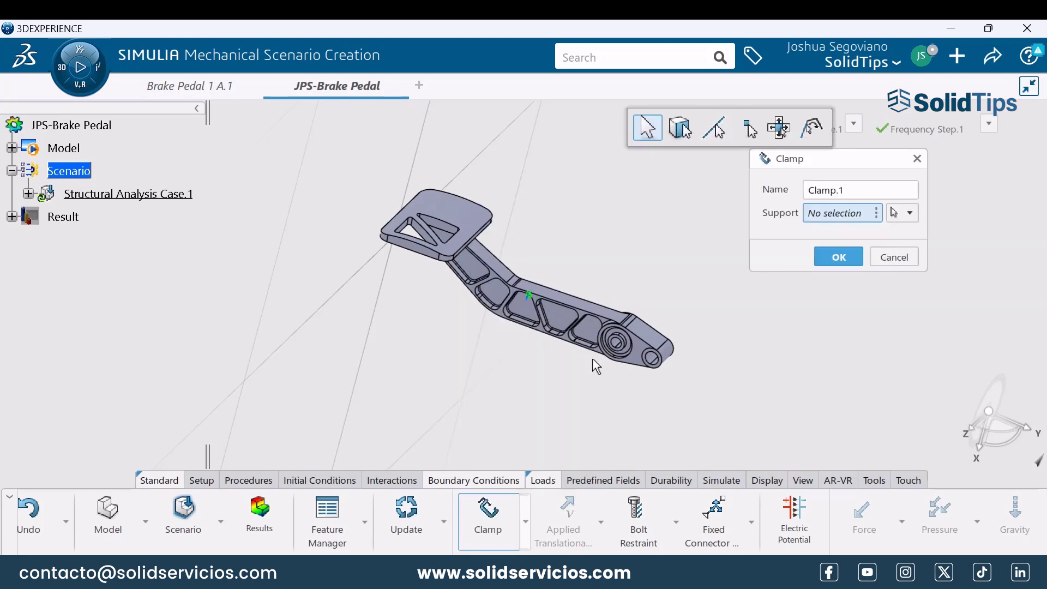
scroll(544, 264, "up", 5)
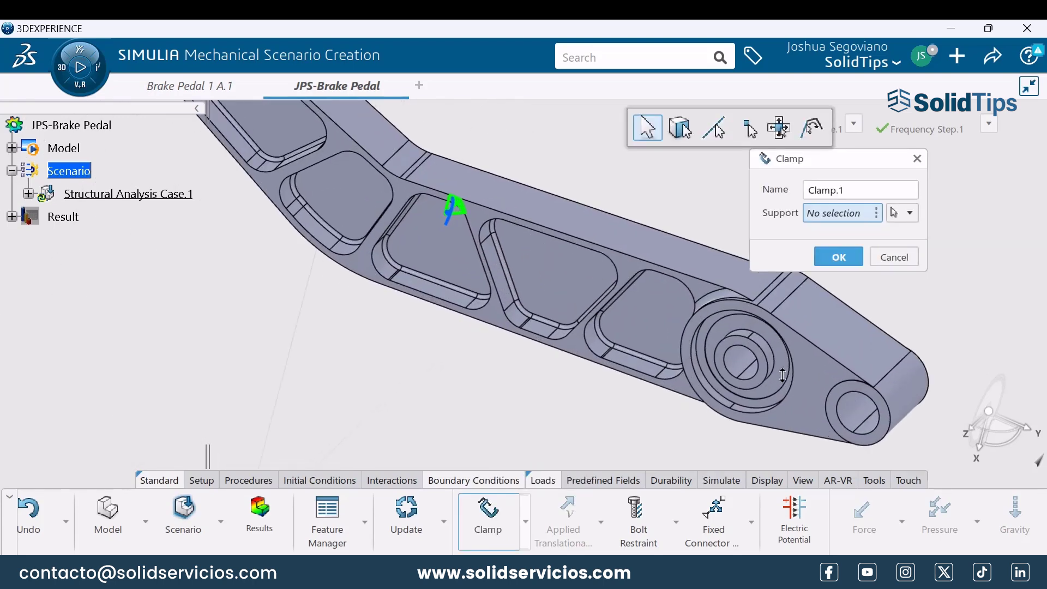
scroll(789, 376, "up", 2)
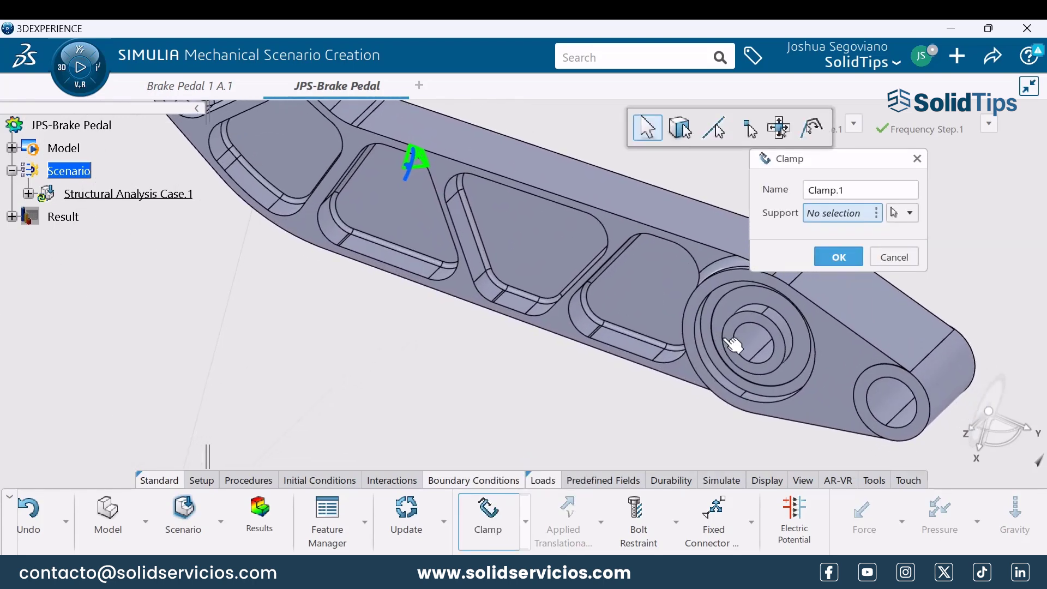
left_click(766, 355)
scroll(761, 363, "down", 2)
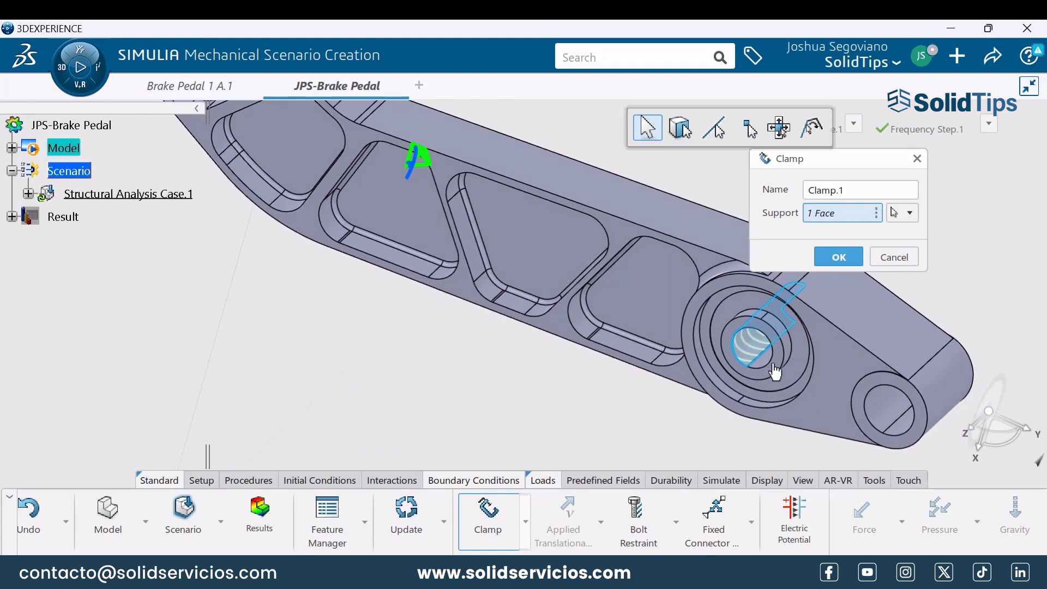
left_click(744, 364)
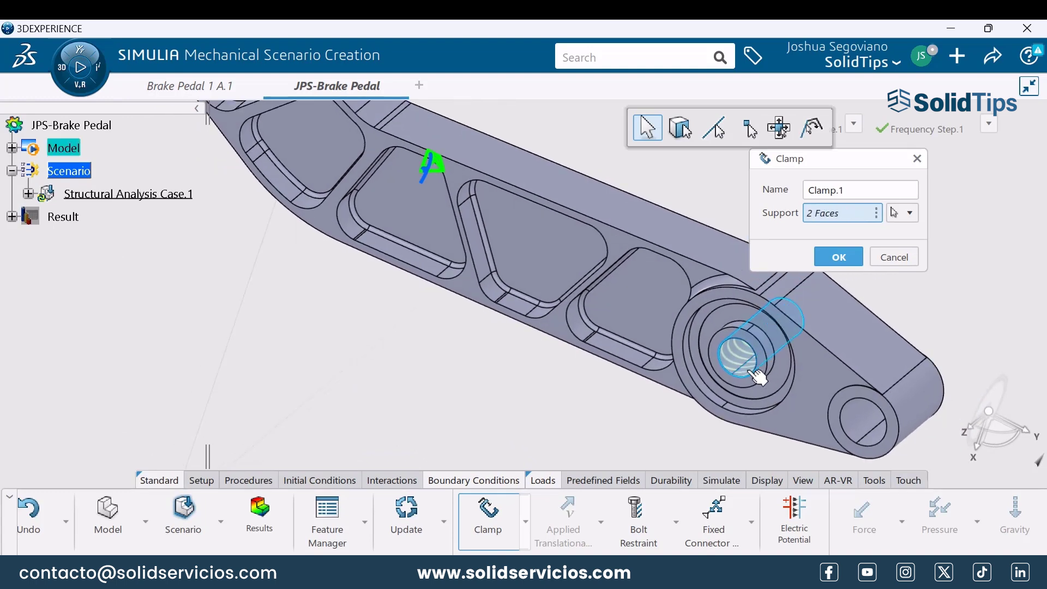
left_click(835, 258)
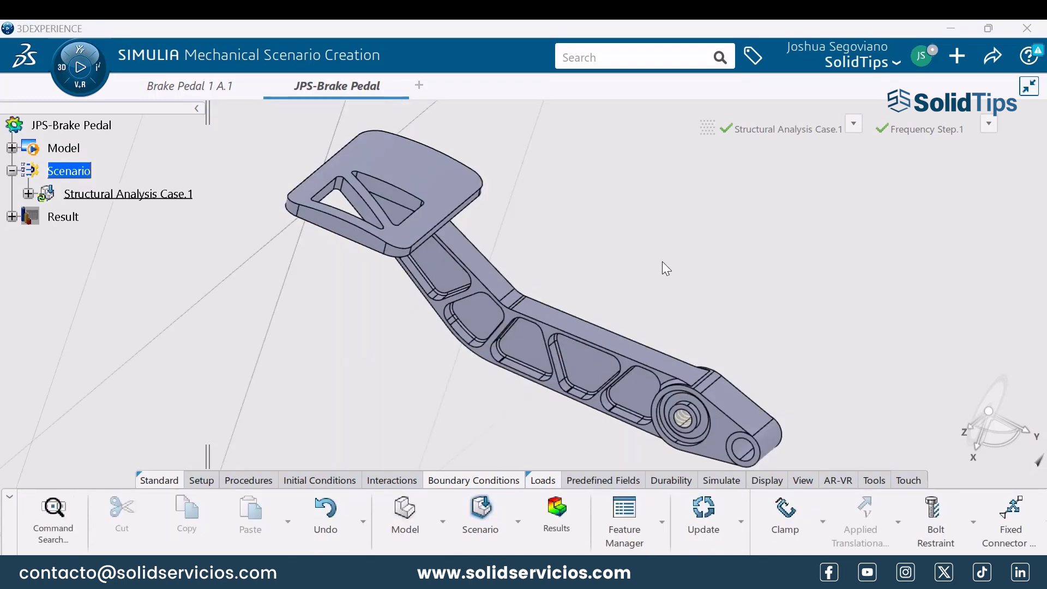
Show the finite element mesh, close the visibility panel, and bring up the Simulate commands
right_click(629, 210)
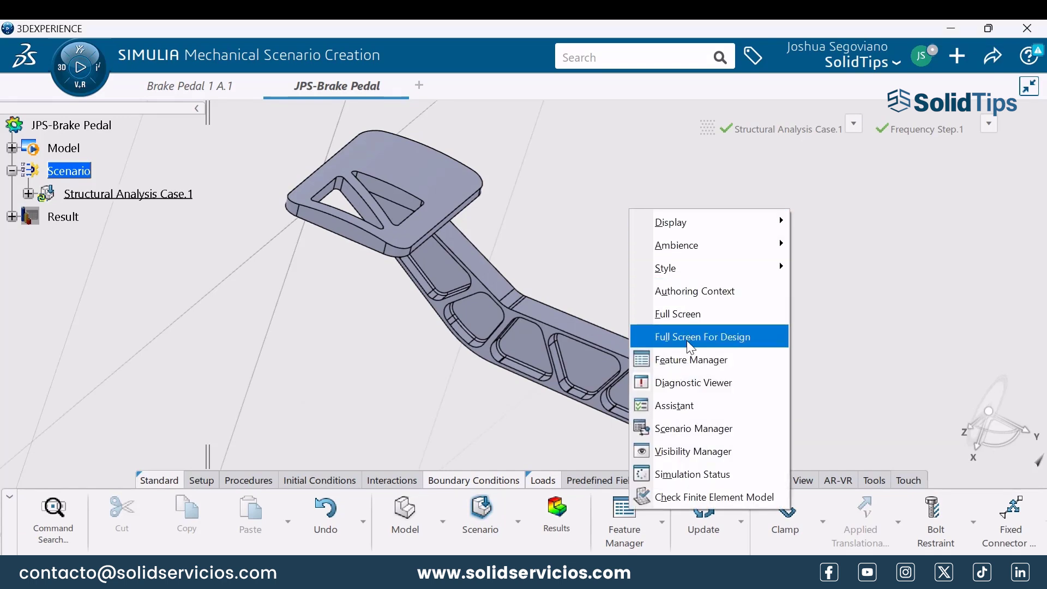
left_click(703, 450)
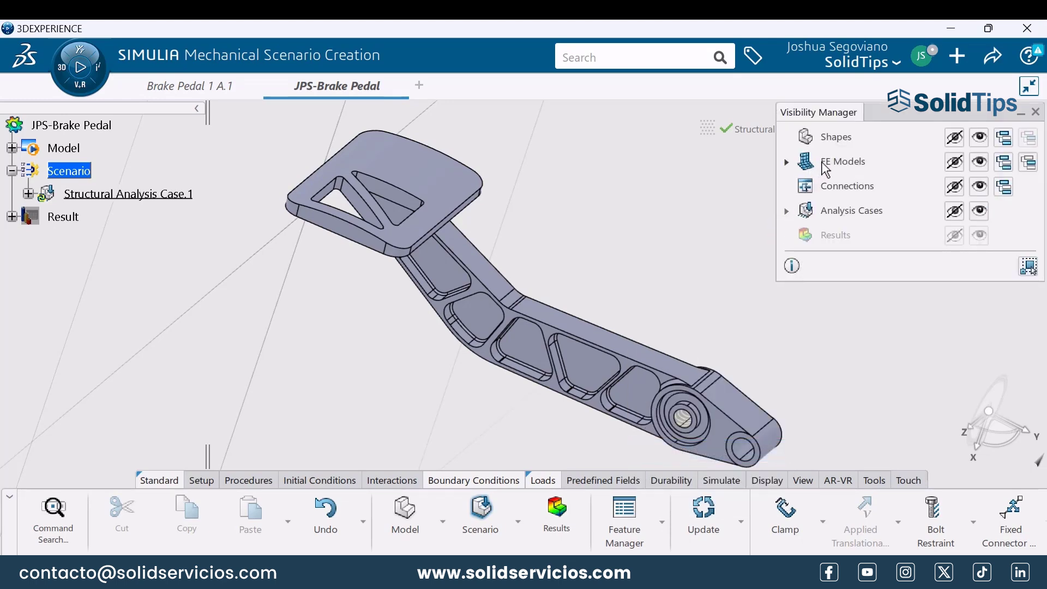
left_click(980, 161)
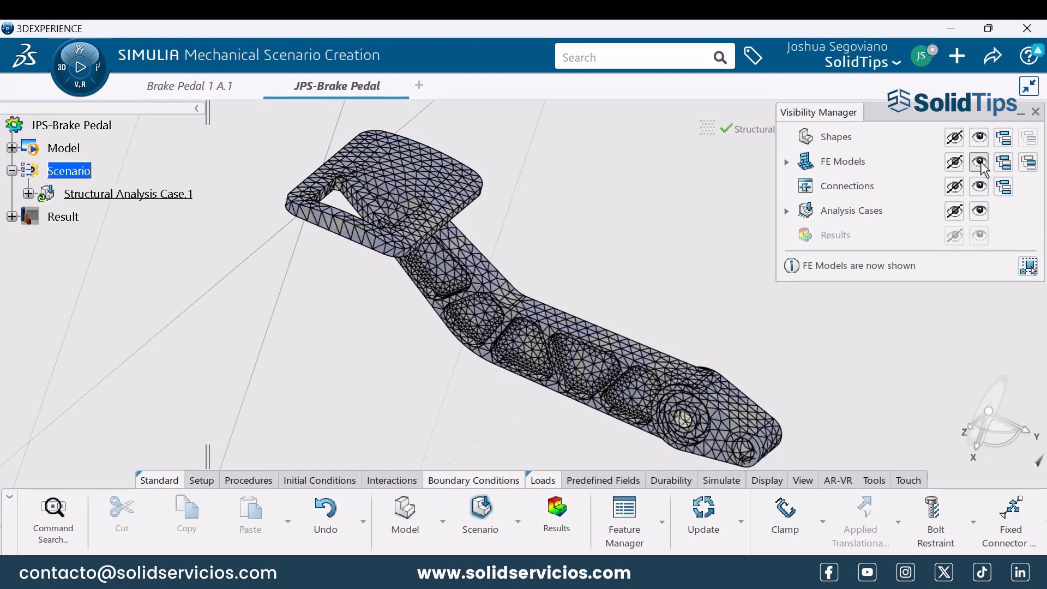
left_click(1028, 119)
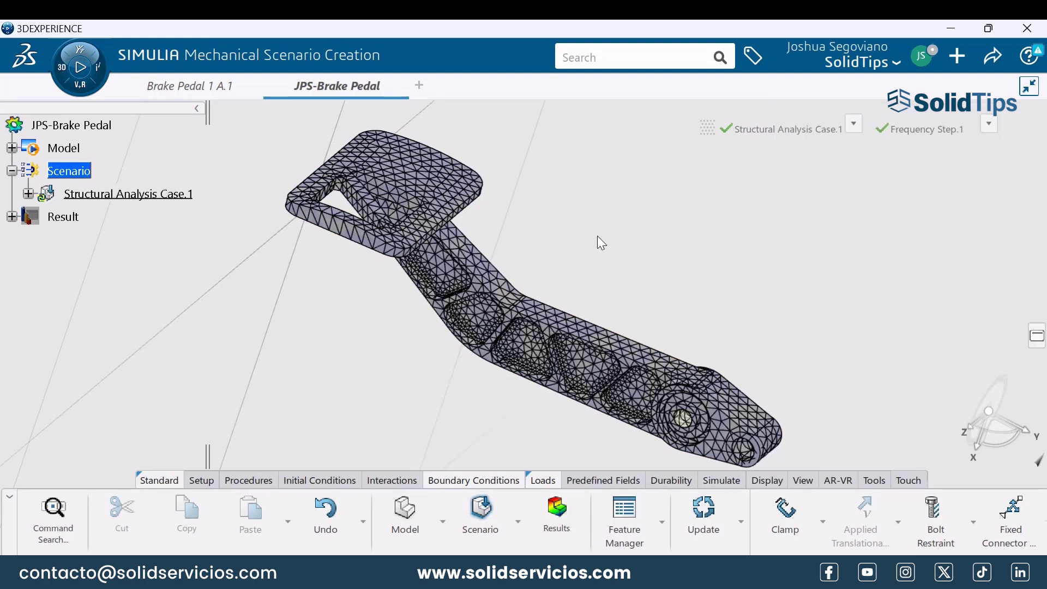
middle_click_drag(629, 260, 631, 229)
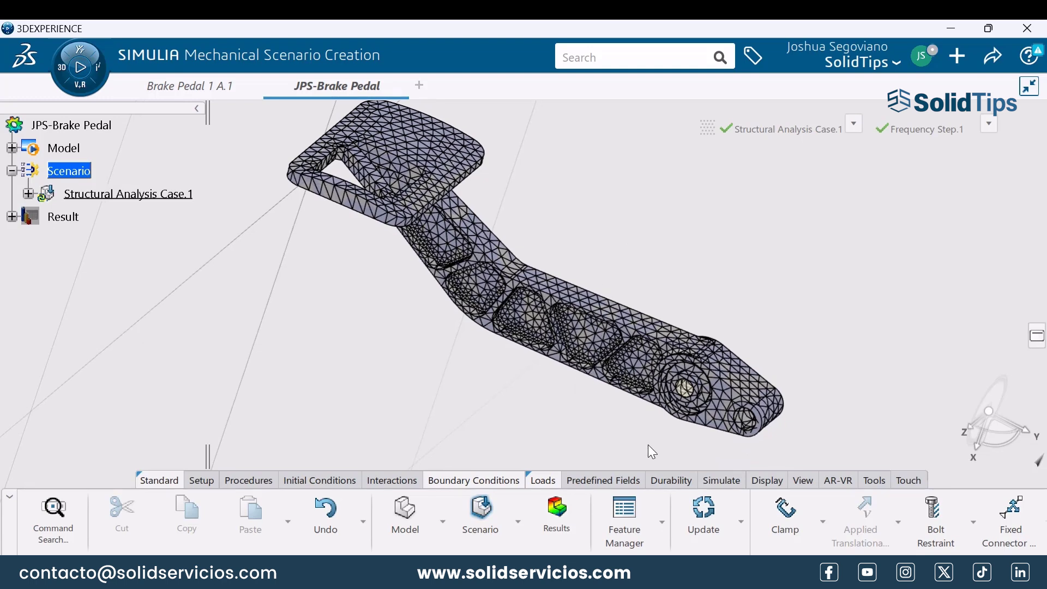
left_click(720, 479)
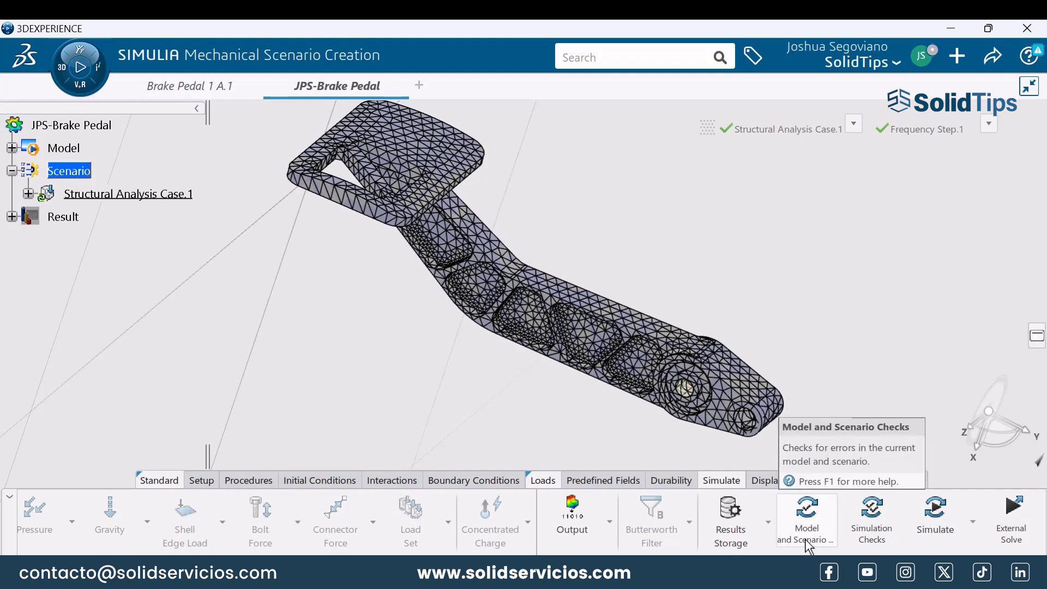
Run the model/scenario checks and simulation checks for Structural Analysis Case.1: 0 errors, 2 warnings
left_click(809, 525)
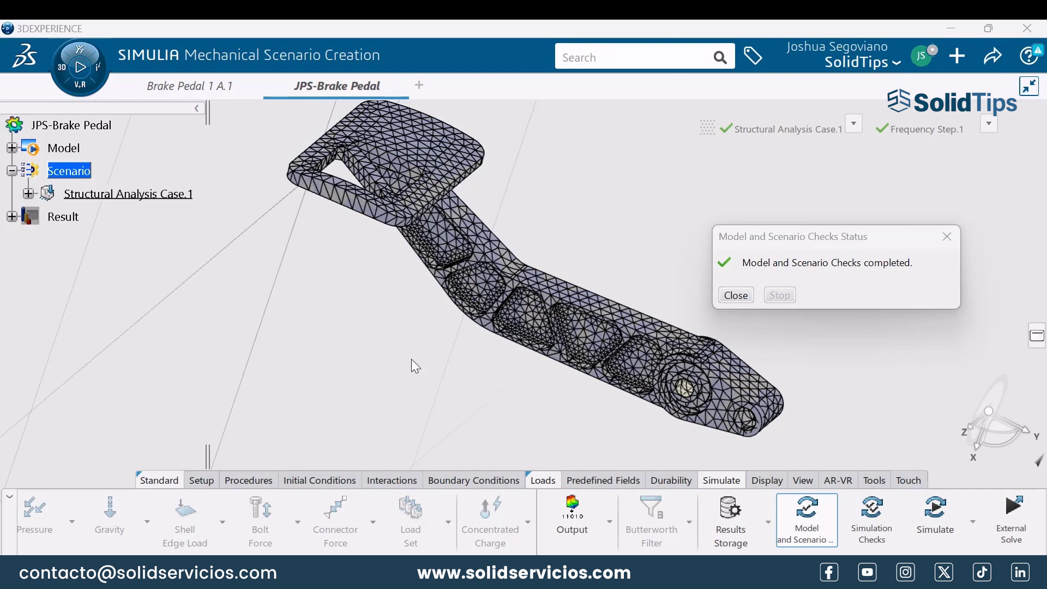
left_click(737, 296)
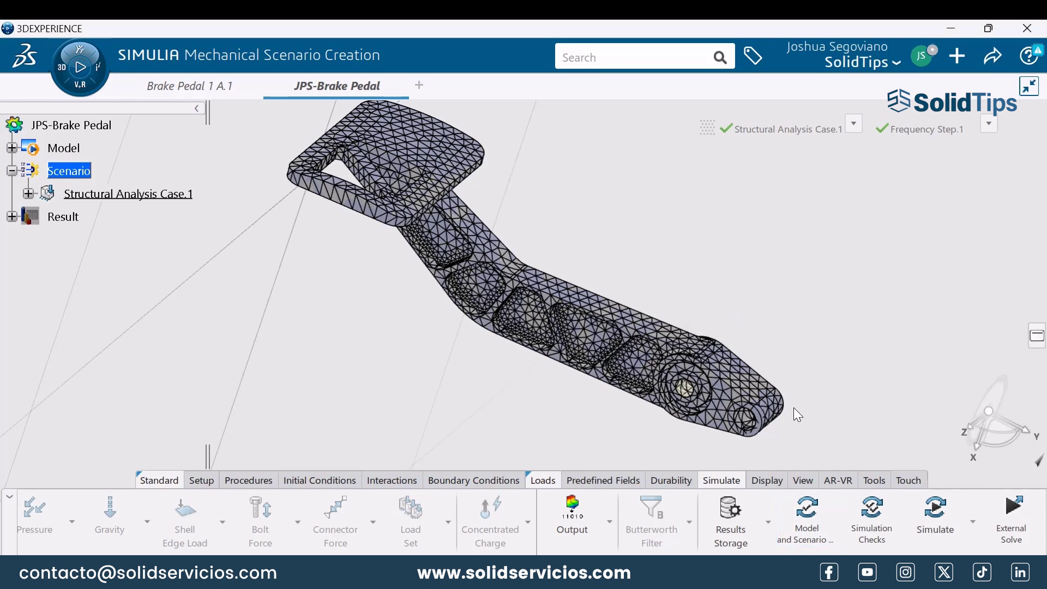
left_click(875, 530)
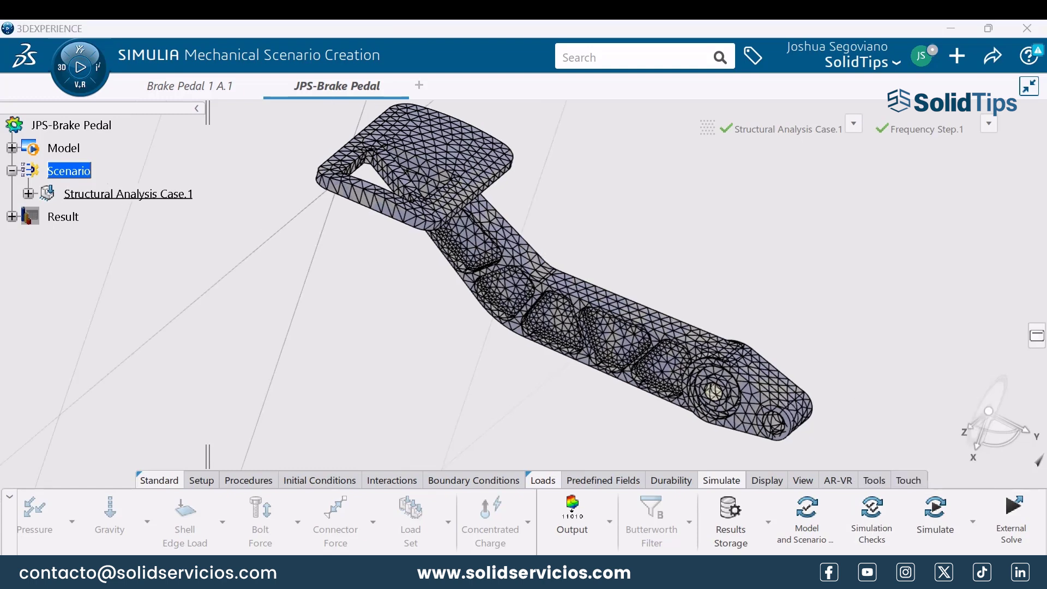
left_click(873, 537)
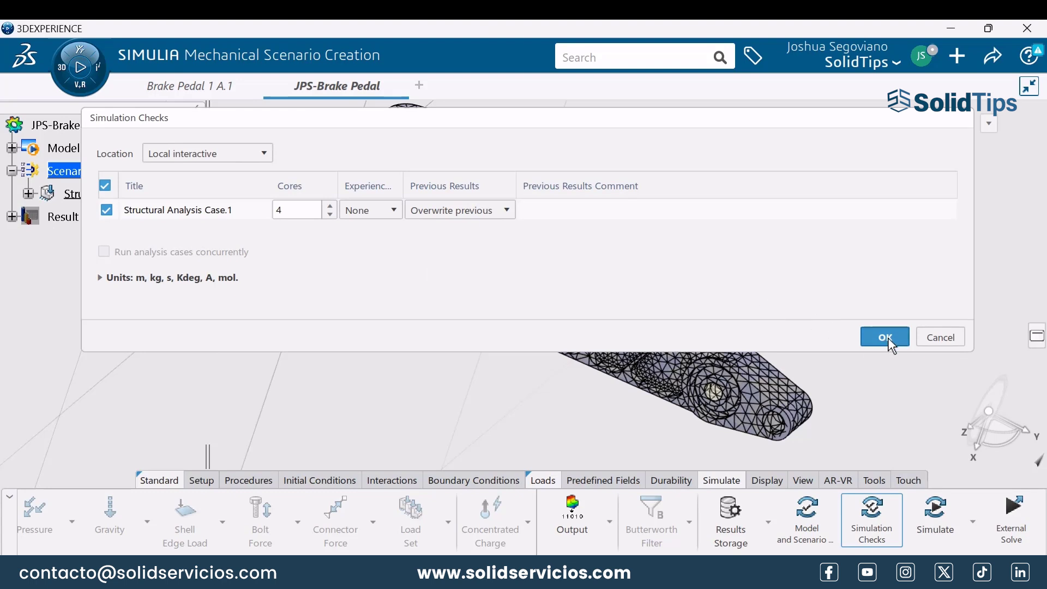
left_click(888, 338)
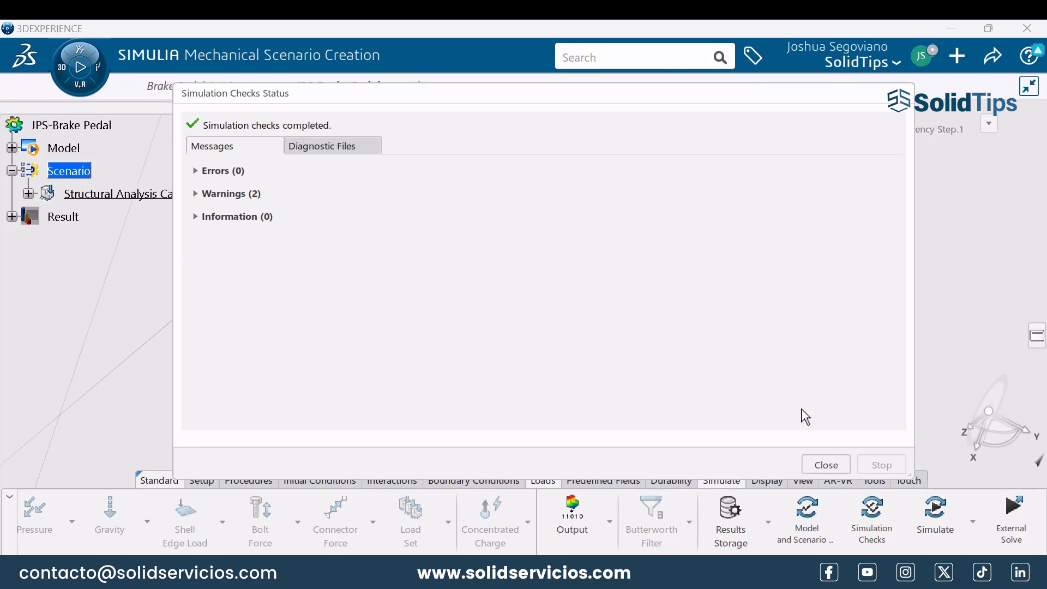
left_click(821, 464)
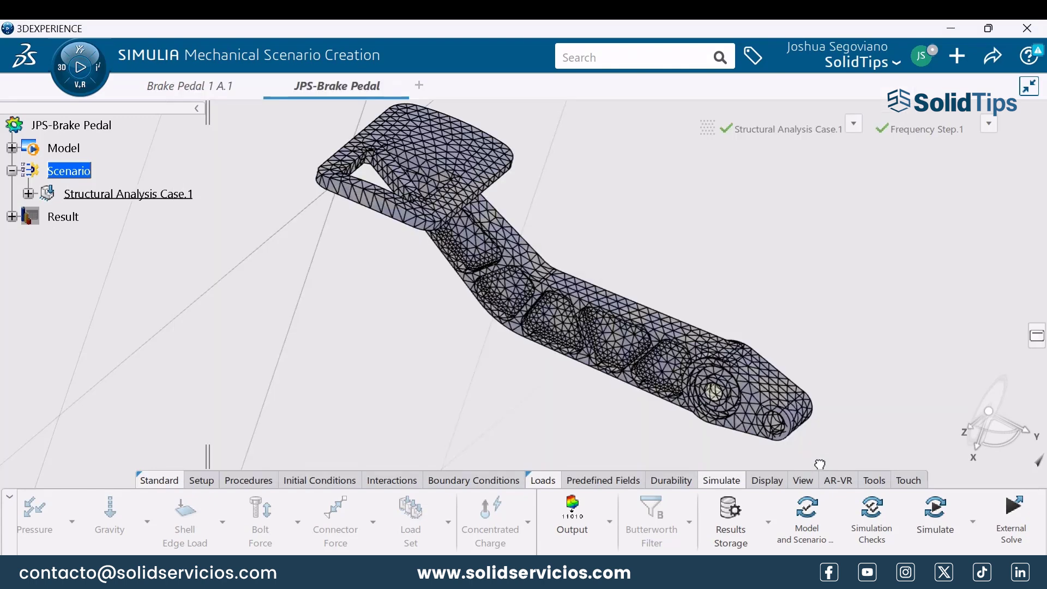
Solve Structural Analysis Case.1 locally and interactively on credits, first mode at 94.999 Hz
left_click(939, 523)
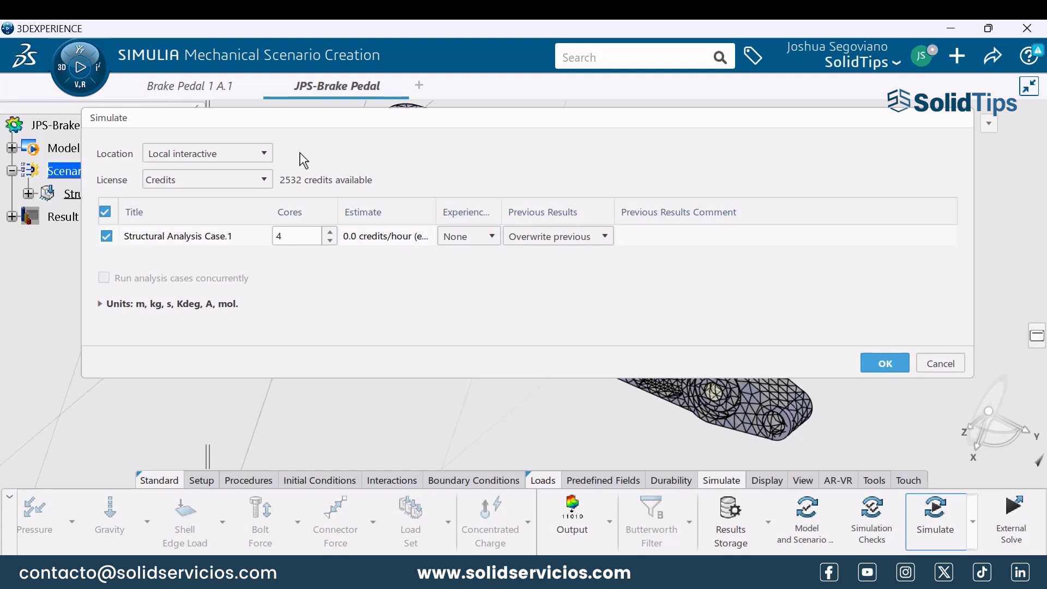
left_click(268, 155)
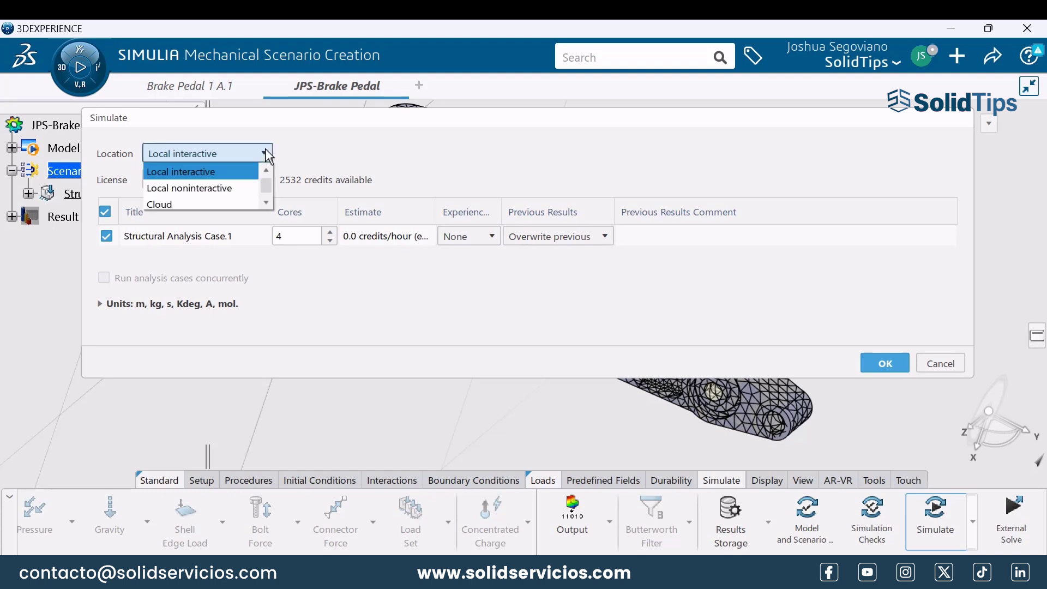
left_click(267, 154)
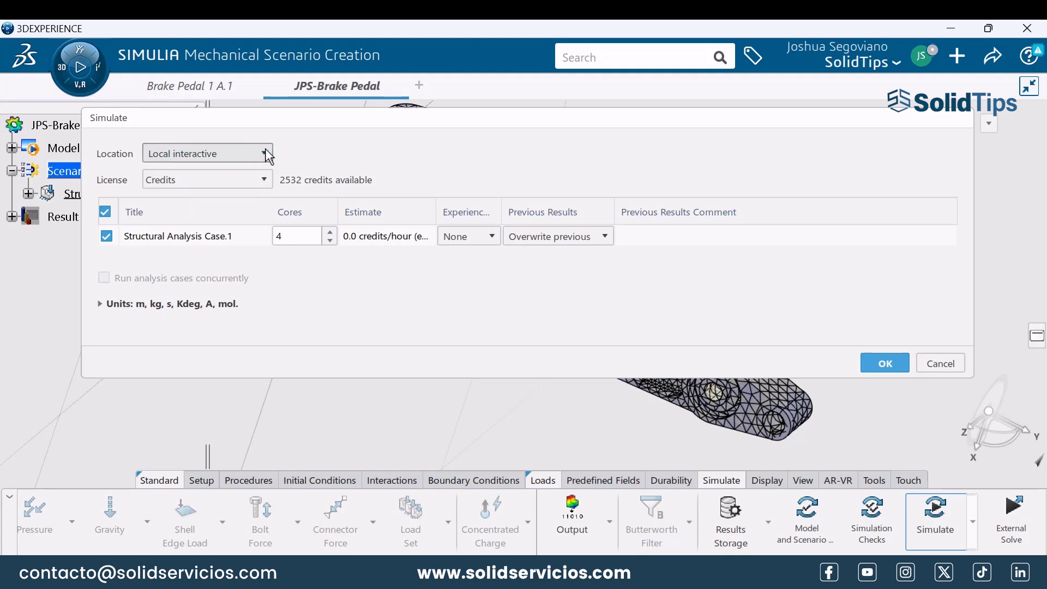
left_click(260, 187)
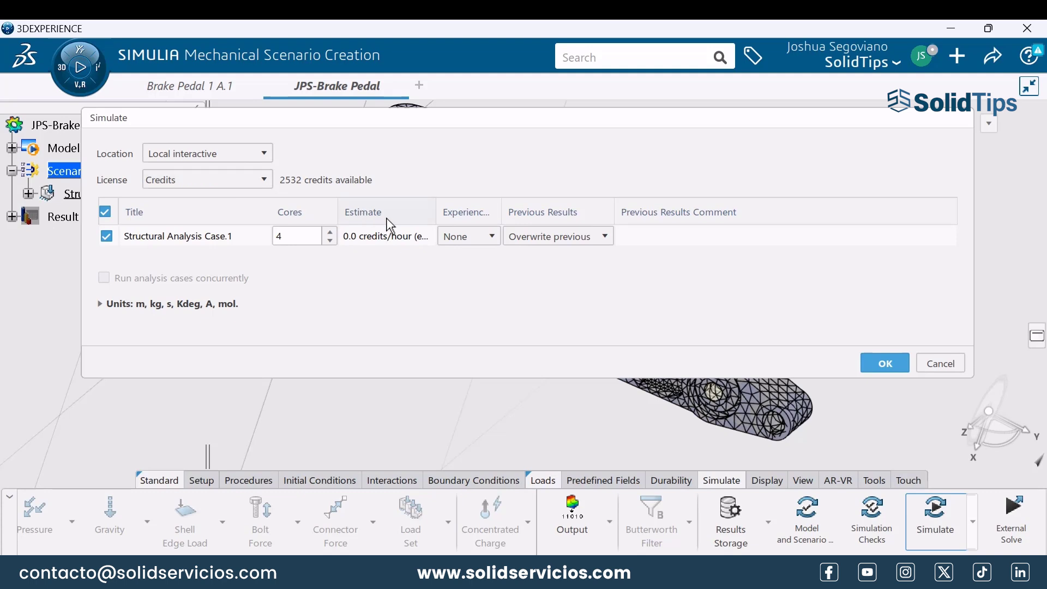
left_click(880, 365)
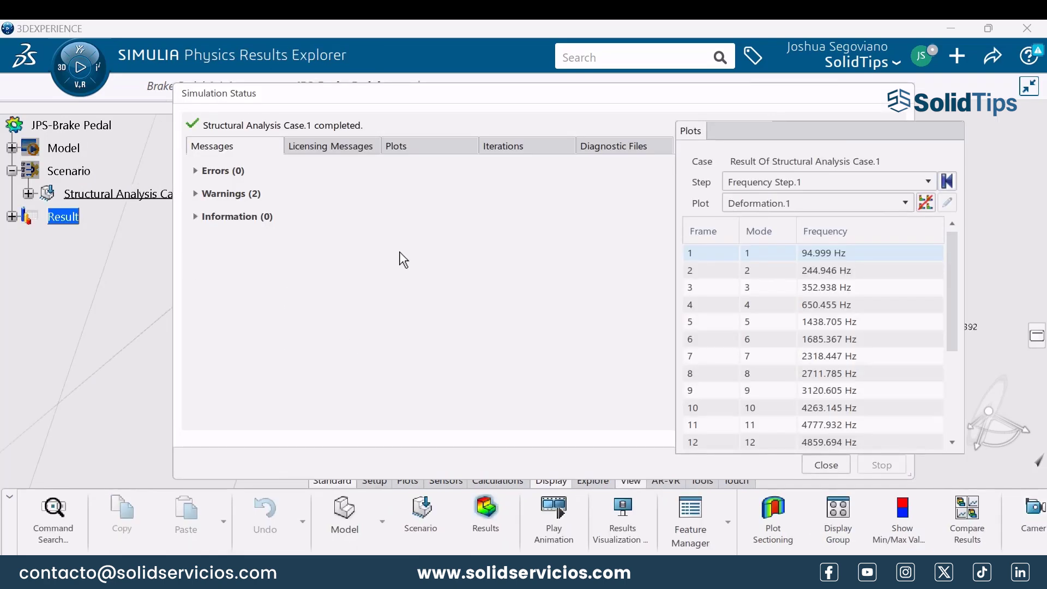
Close the simulation status report, zoom out and pan the pedal, and hide the specification tree
left_click(521, 119)
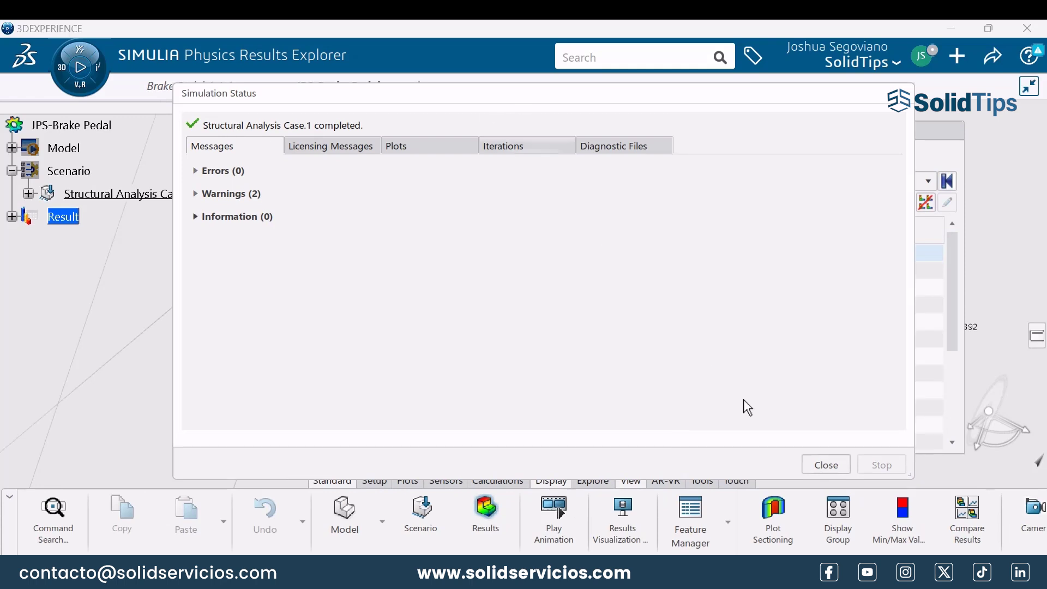
left_click(826, 464)
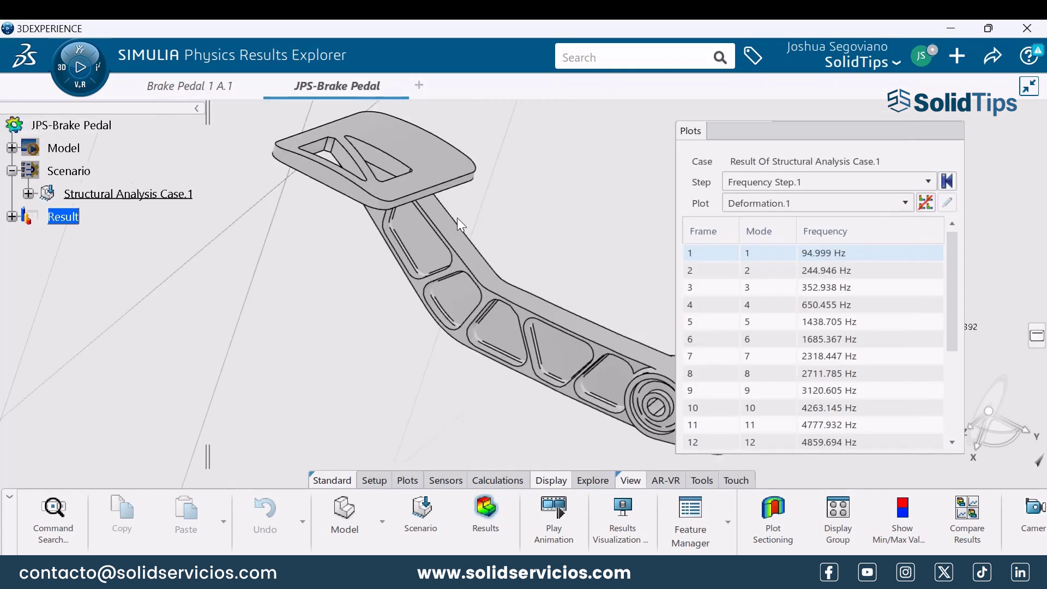
scroll(480, 218, "down", 3)
scroll(496, 229, "down", 2)
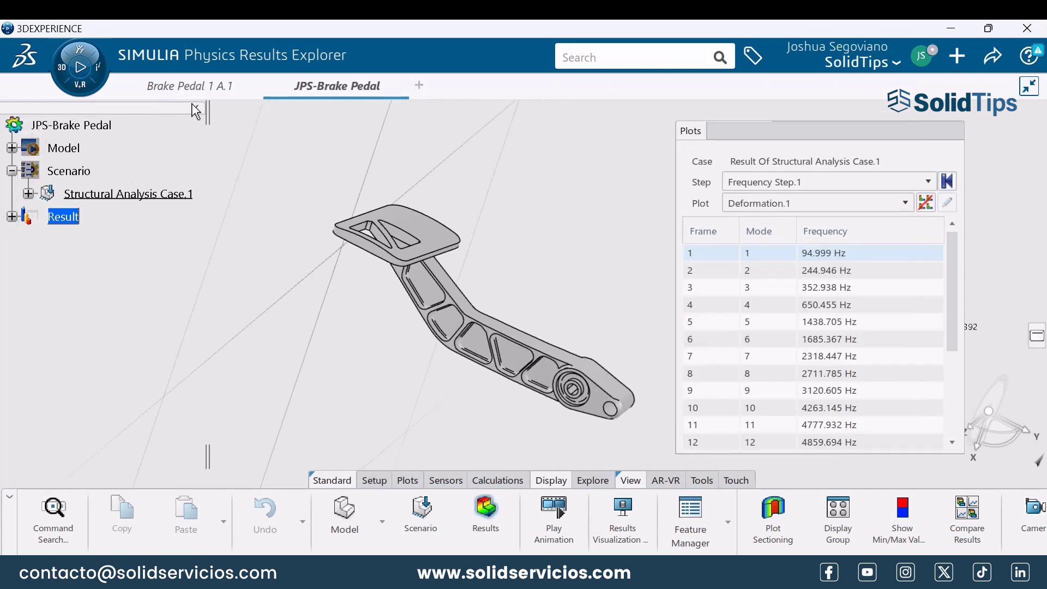
middle_click_drag(441, 215, 392, 195)
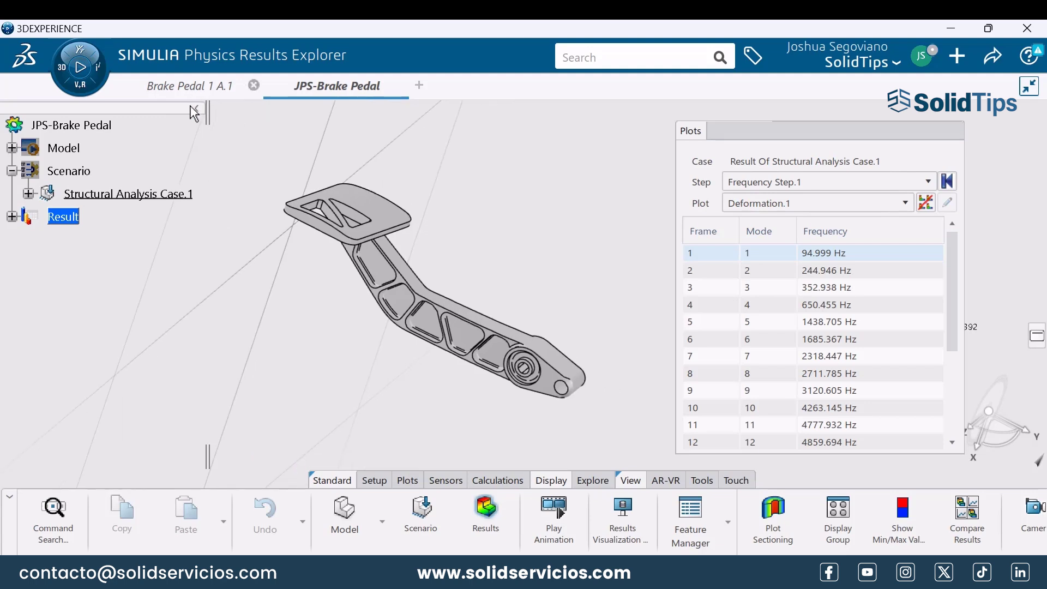
left_click(197, 109)
middle_click_drag(588, 192, 493, 204)
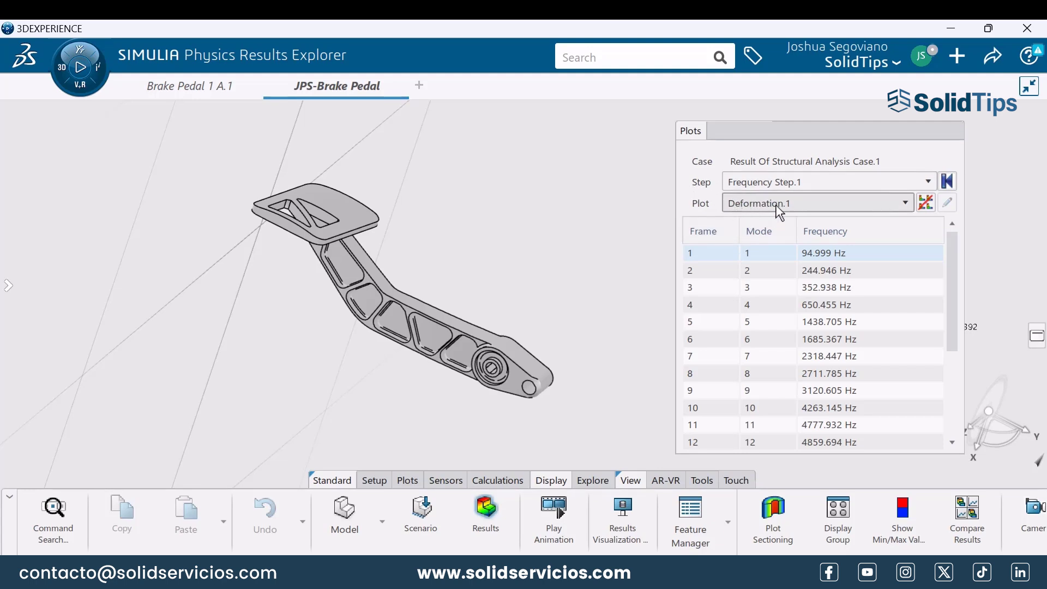
Set the plot to Displacement.1 and show the mode 2 shape
left_click(811, 204)
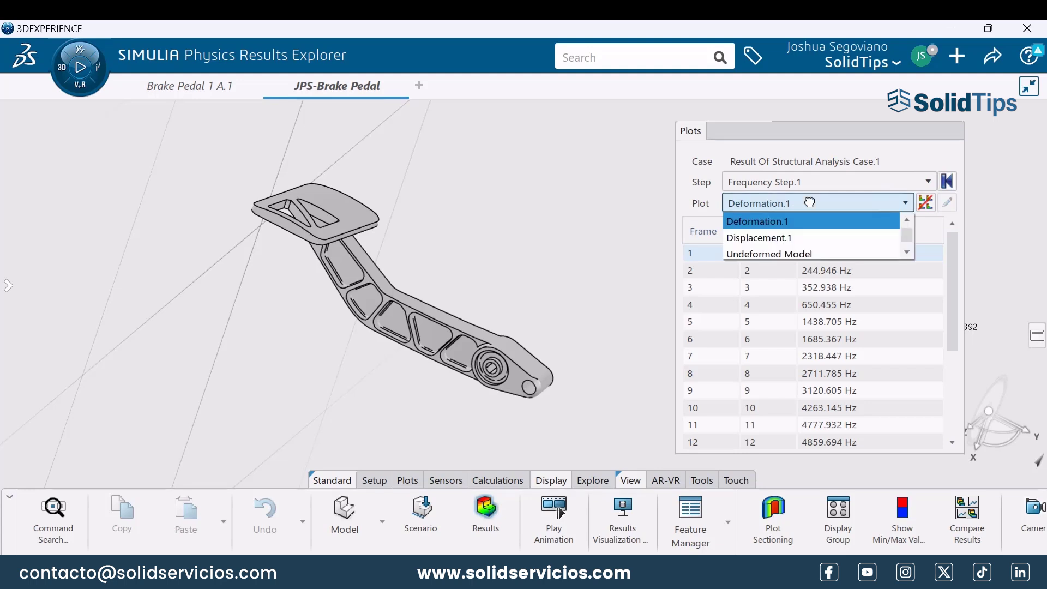
left_click(765, 237)
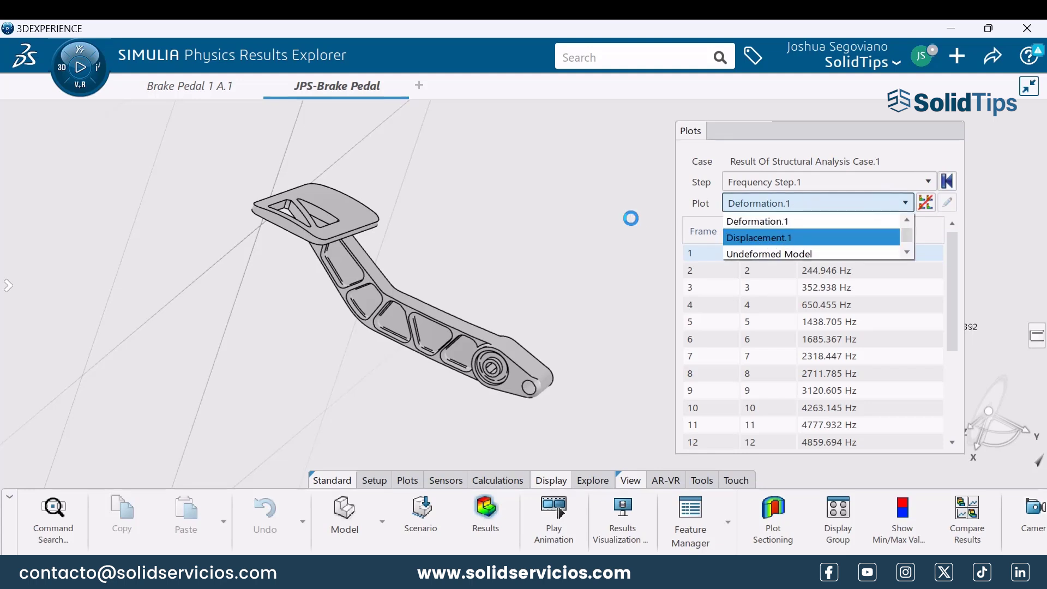
left_click(712, 270)
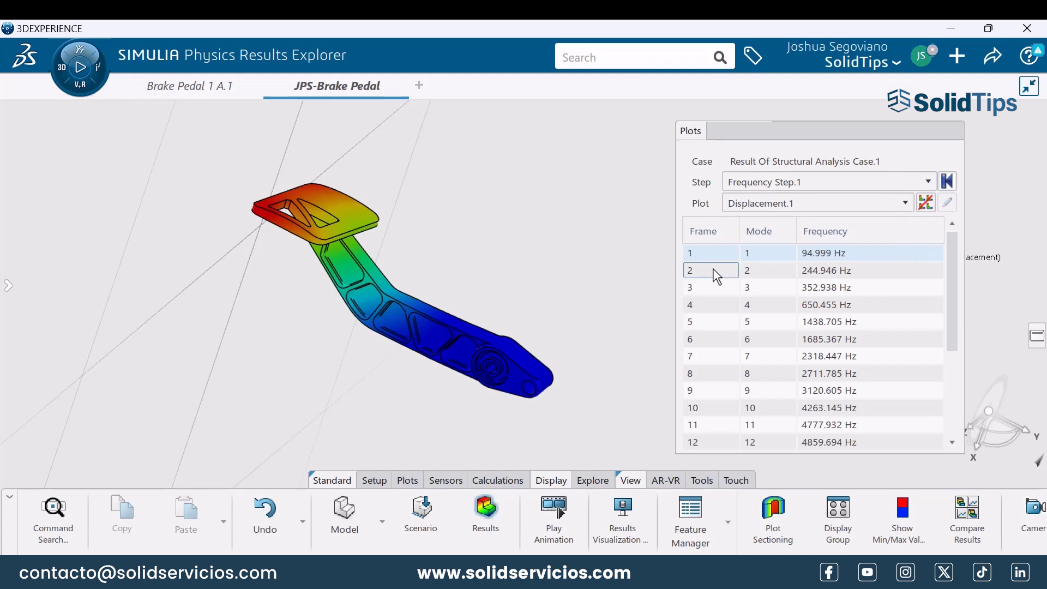
left_click(709, 288)
Step through modes 3–6 and a higher mode, then animate the mode shape
left_click(710, 289)
left_click(700, 305)
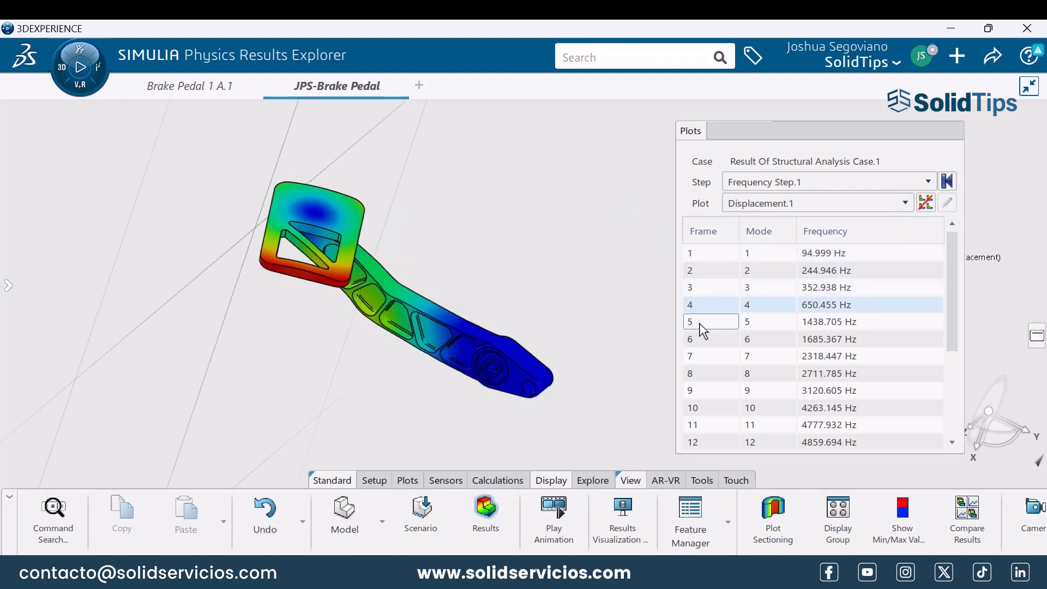
left_click(700, 339)
scroll(953, 326, "down", 1)
scroll(953, 326, "down", 3)
left_click(693, 440)
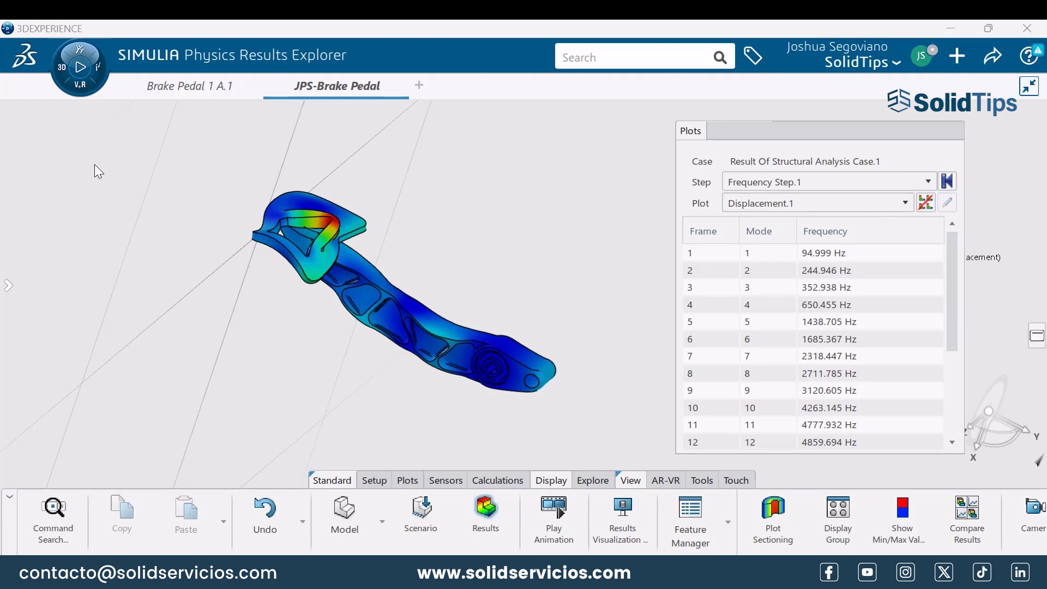
left_click(81, 70)
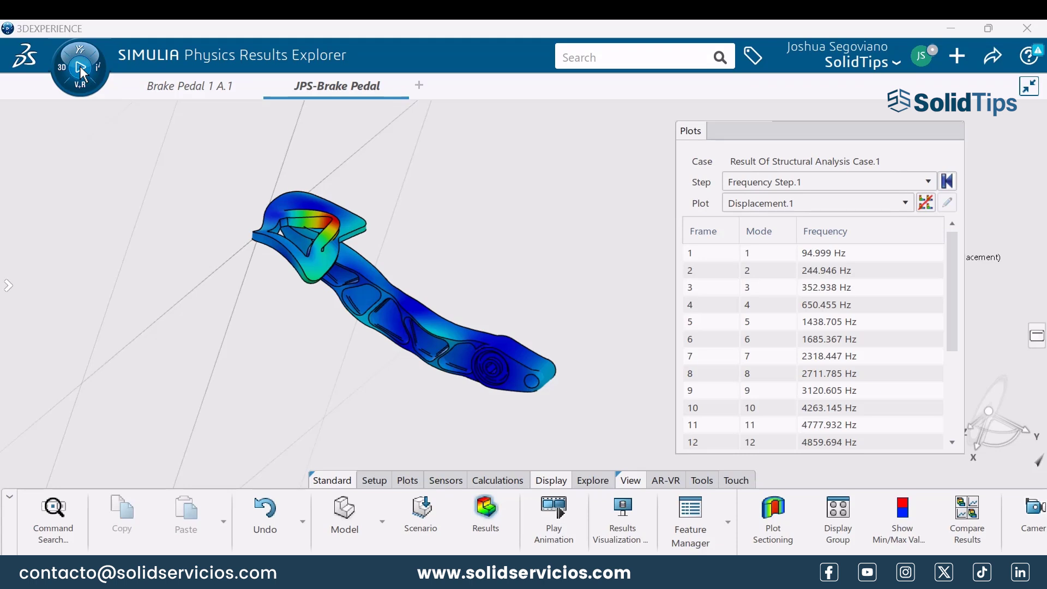